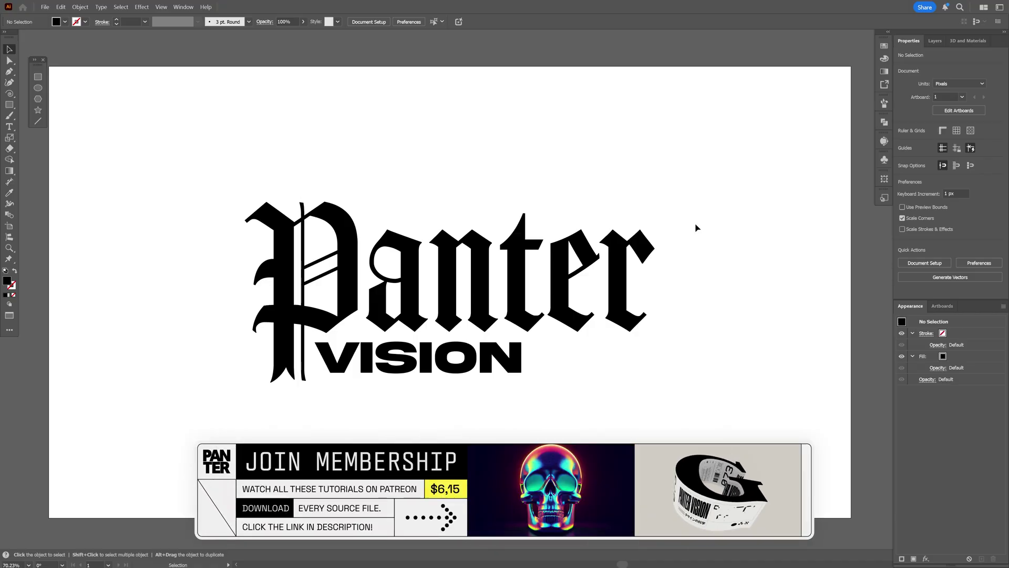
Step: Select the whole Panter VISION logo group and give it a mid-grey swatch fill
left_click_drag(697, 216, 598, 273)
left_click(884, 46)
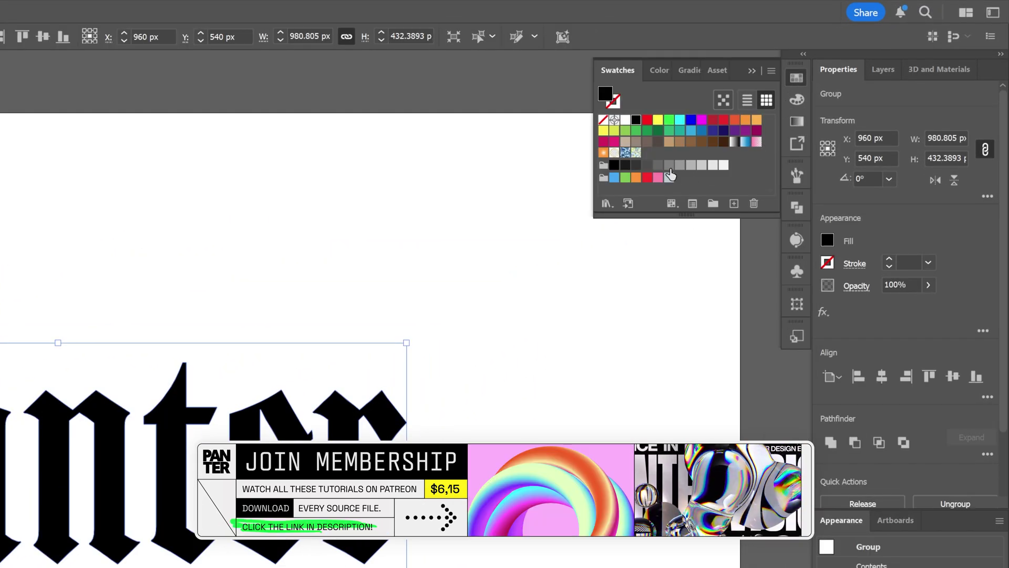
left_click(670, 171)
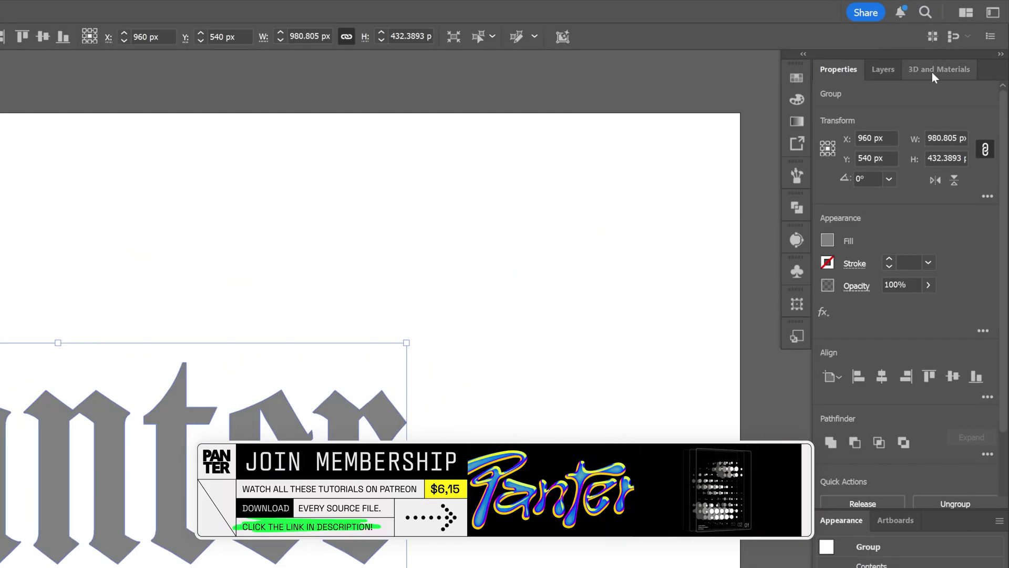
Step: Make the lettering a 3D Extrude with 0 px depth and a Classic bevel widened to 100%
left_click(933, 73)
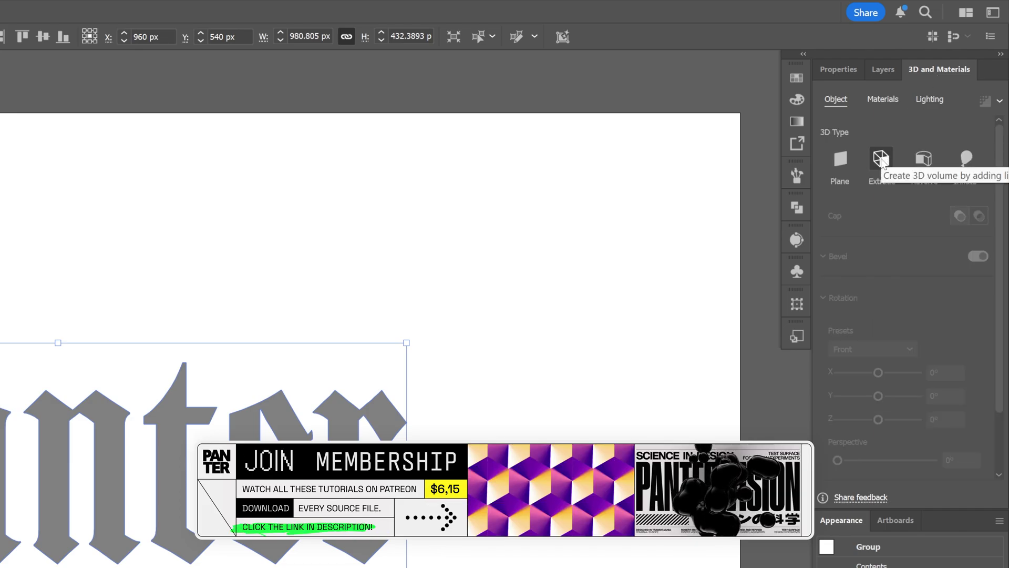
left_click(881, 159)
left_click_drag(838, 224, 823, 266)
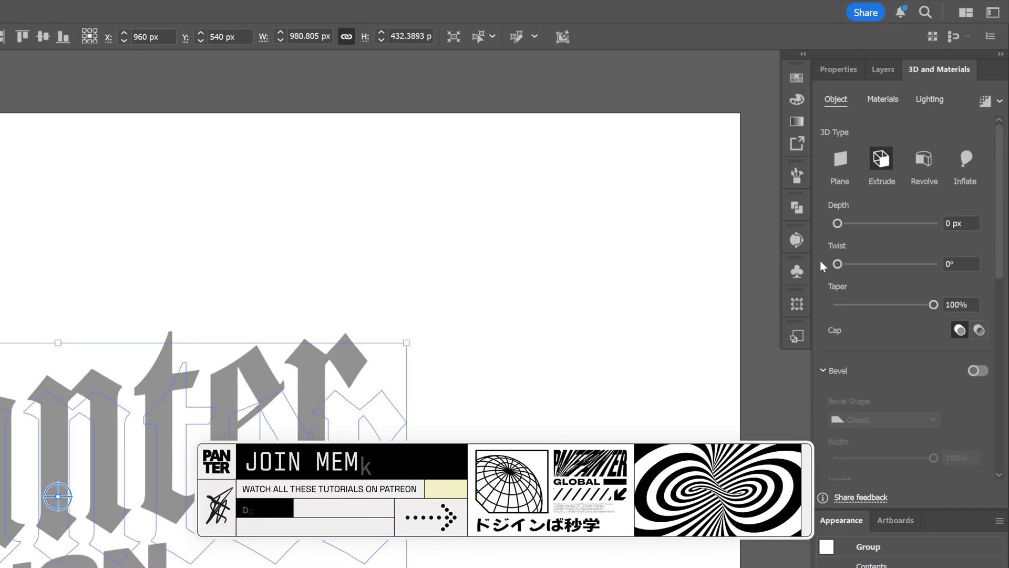
left_click(978, 371)
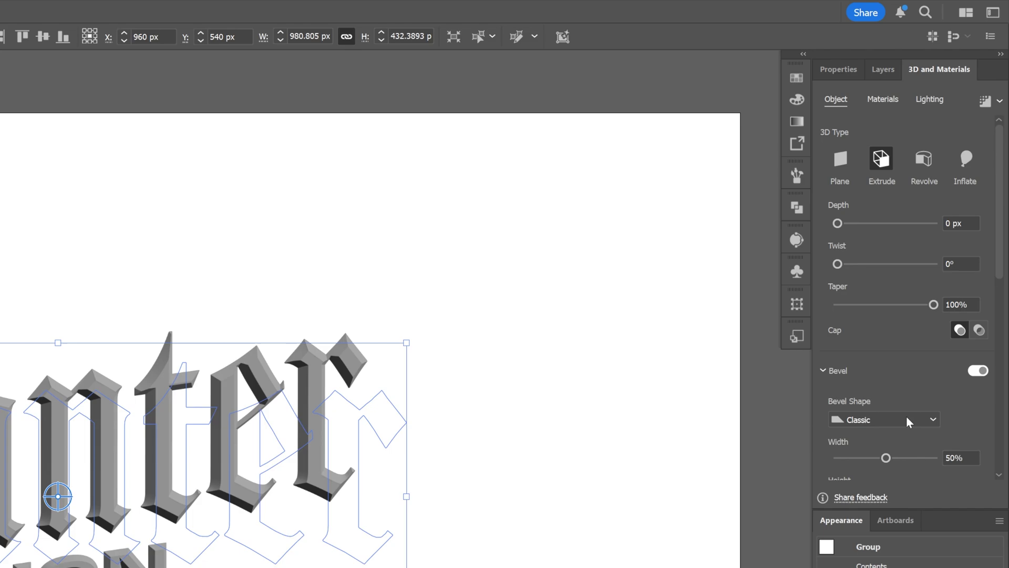
left_click_drag(888, 459, 941, 455)
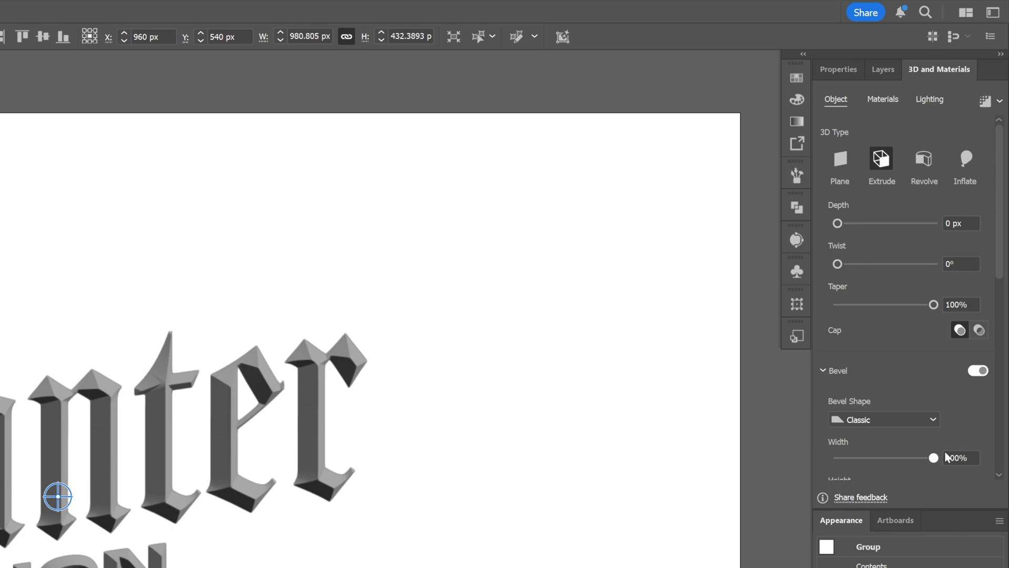
Step: Set the 3D rotation X, Y and Z to 0° so the letters face front
left_click_drag(996, 262, 976, 390)
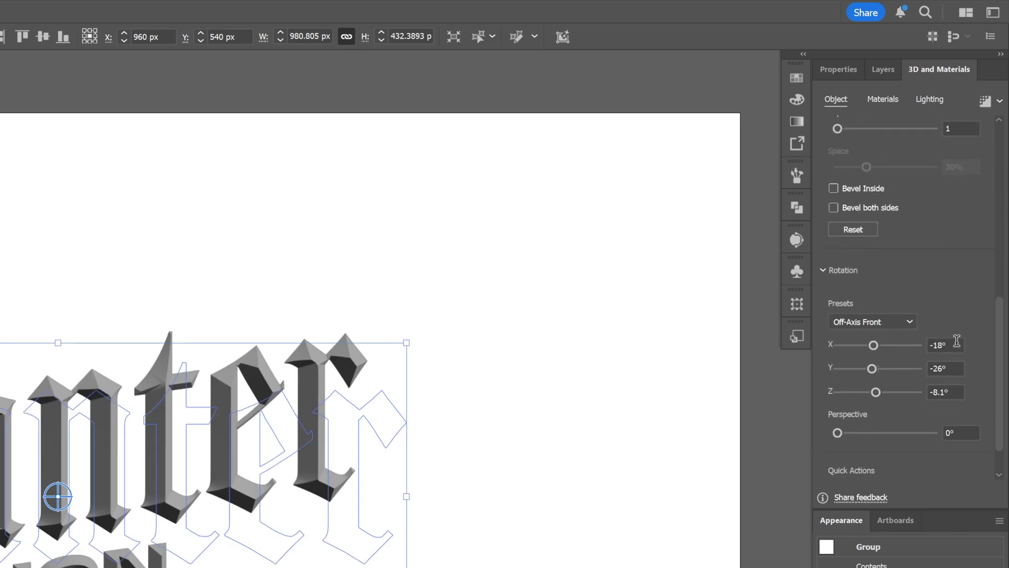
type("0")
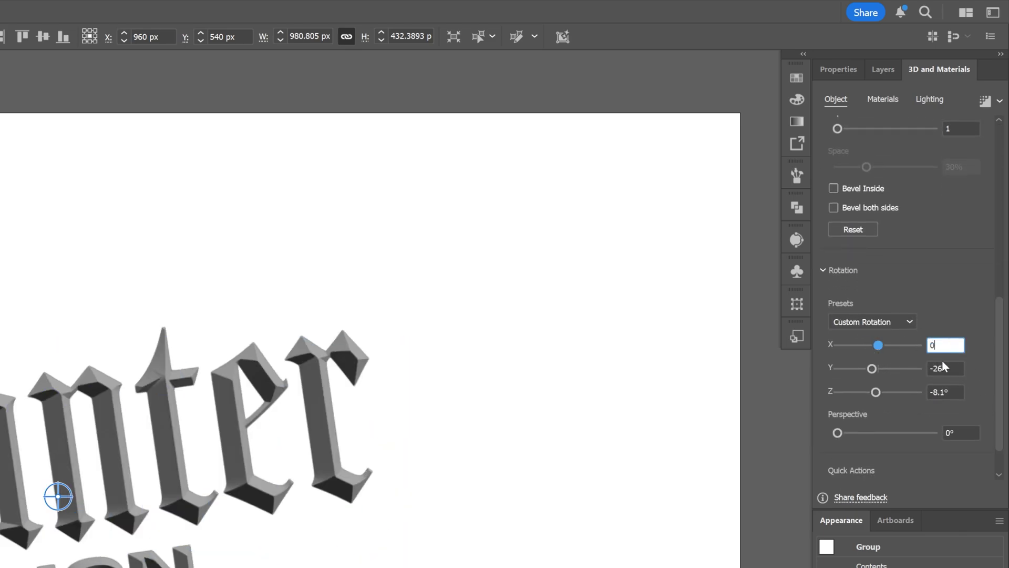
key("Tab")
type("0")
key("Tab")
type("0")
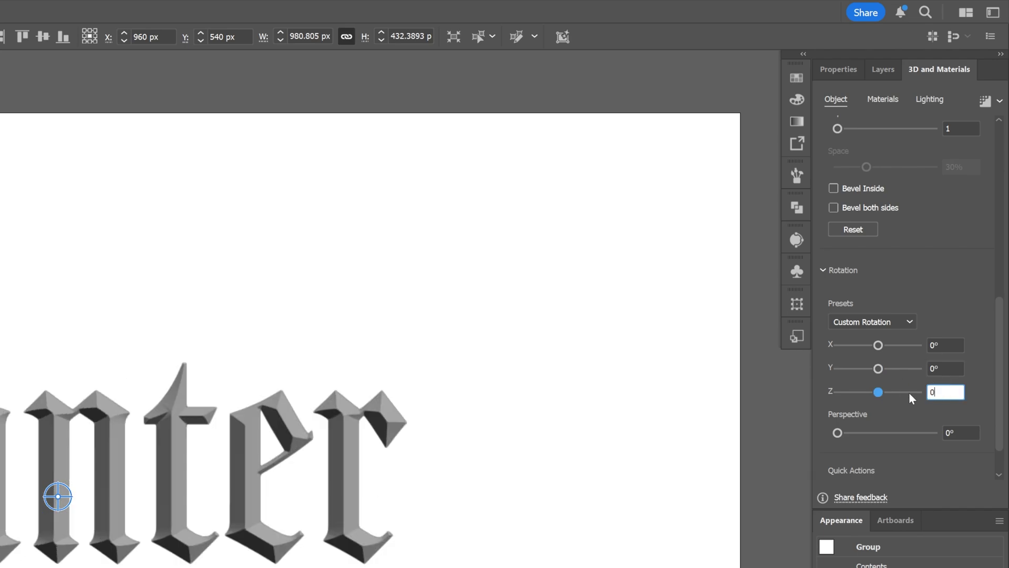
key("Return")
Step: Add the lettering to Asset Export with OBJ as the export format
left_click(795, 144)
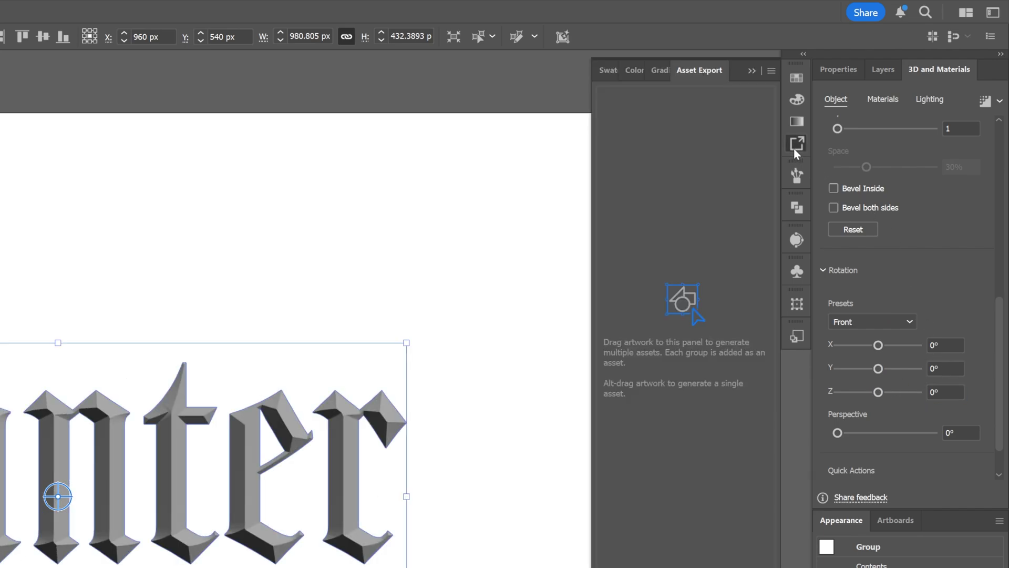
left_click_drag(282, 428, 687, 270)
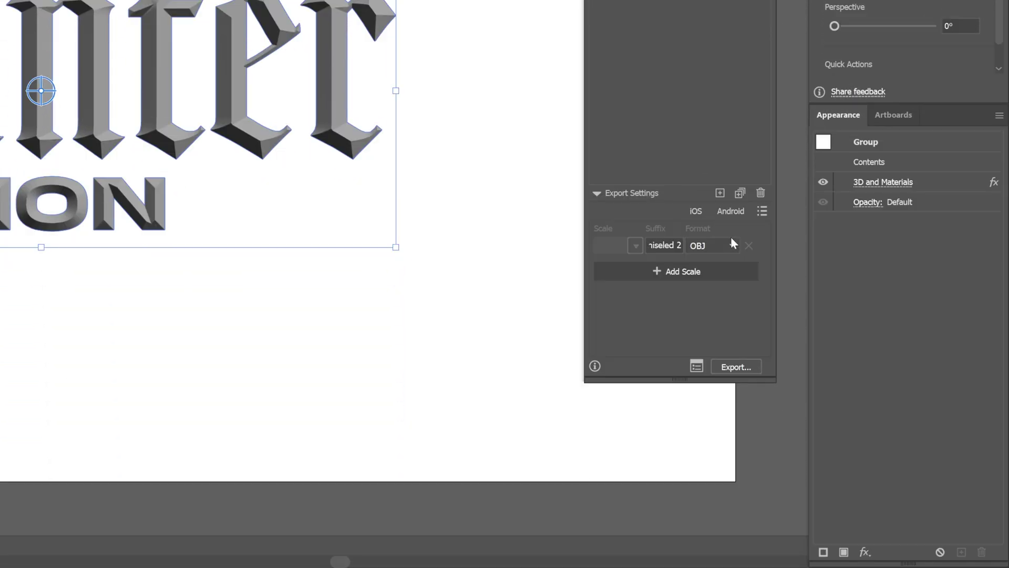
left_click(731, 245)
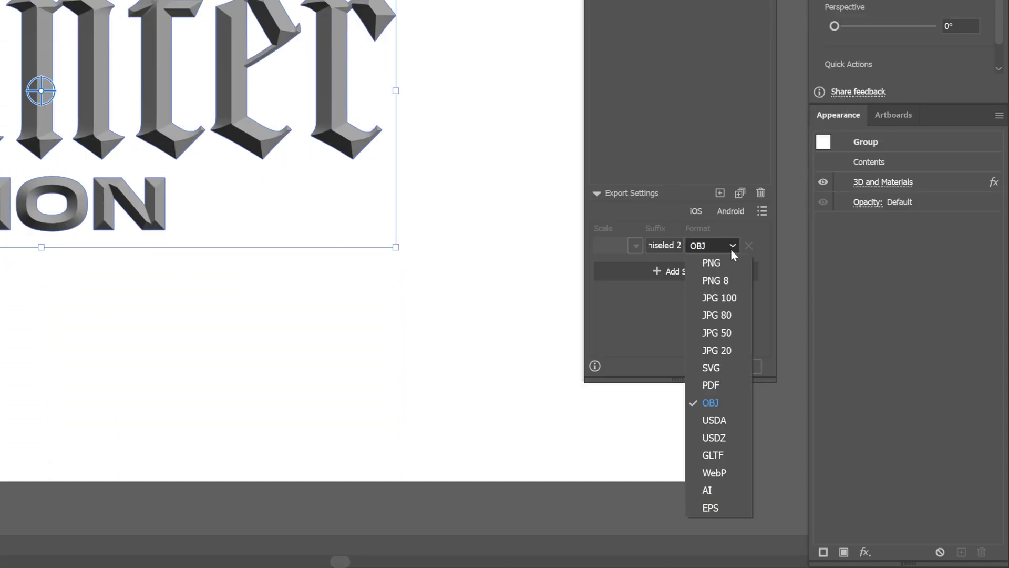
left_click(720, 405)
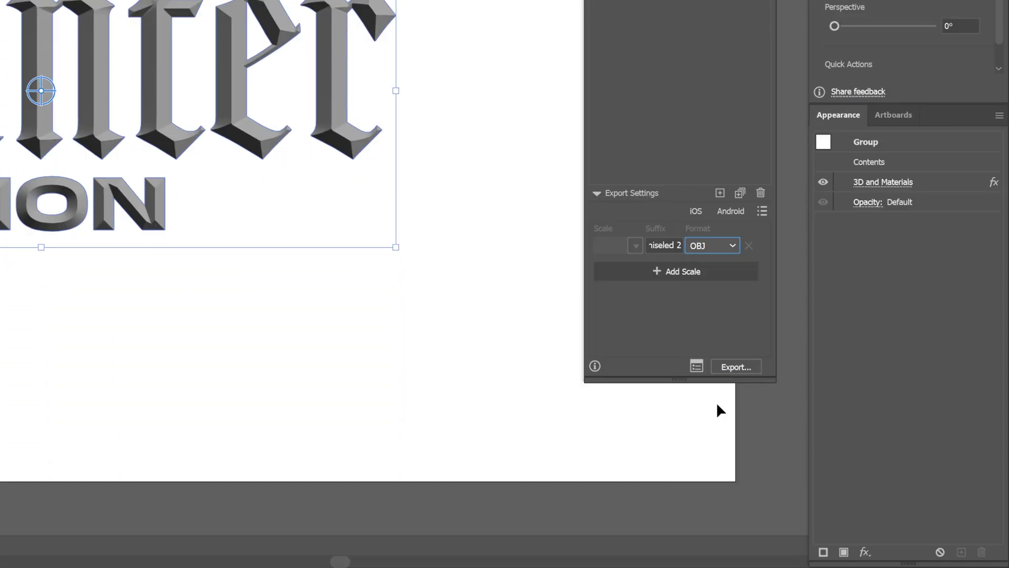
Step: Export the OBJ and import it into Blender, setting X rotation to 0 so it lies flat
left_click(736, 367)
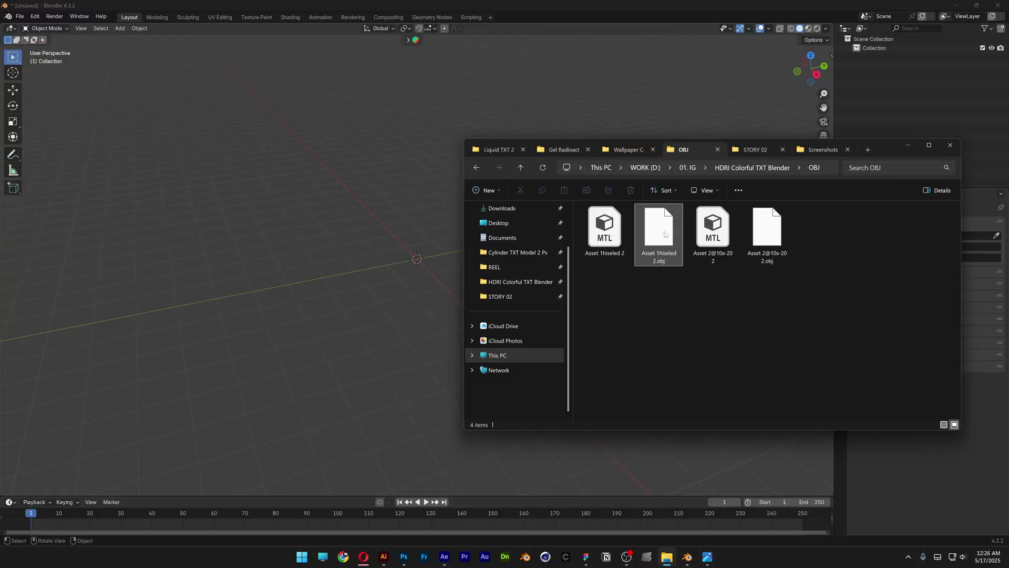
left_click_drag(660, 233, 376, 211)
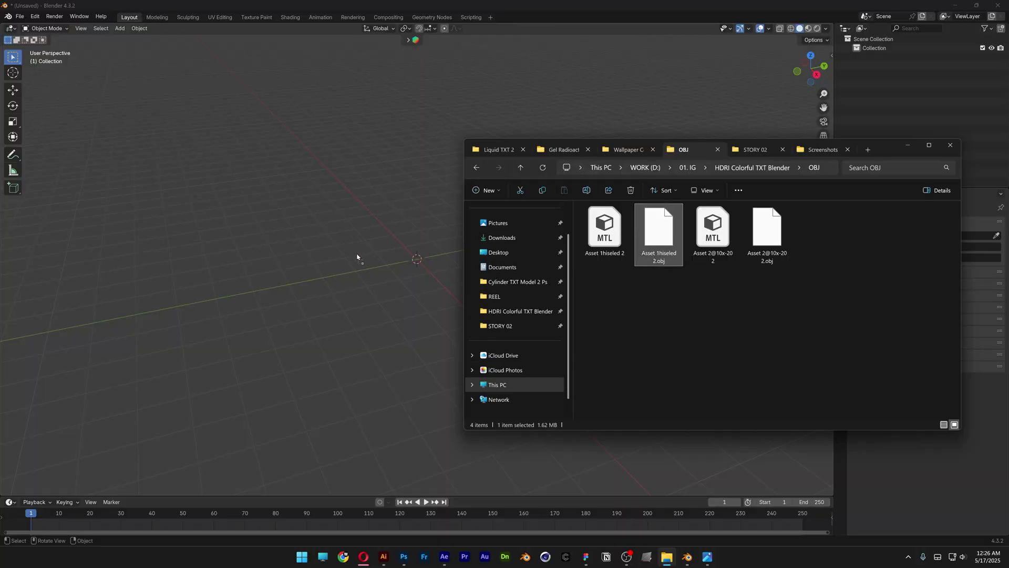
left_click_drag(357, 257, 356, 253)
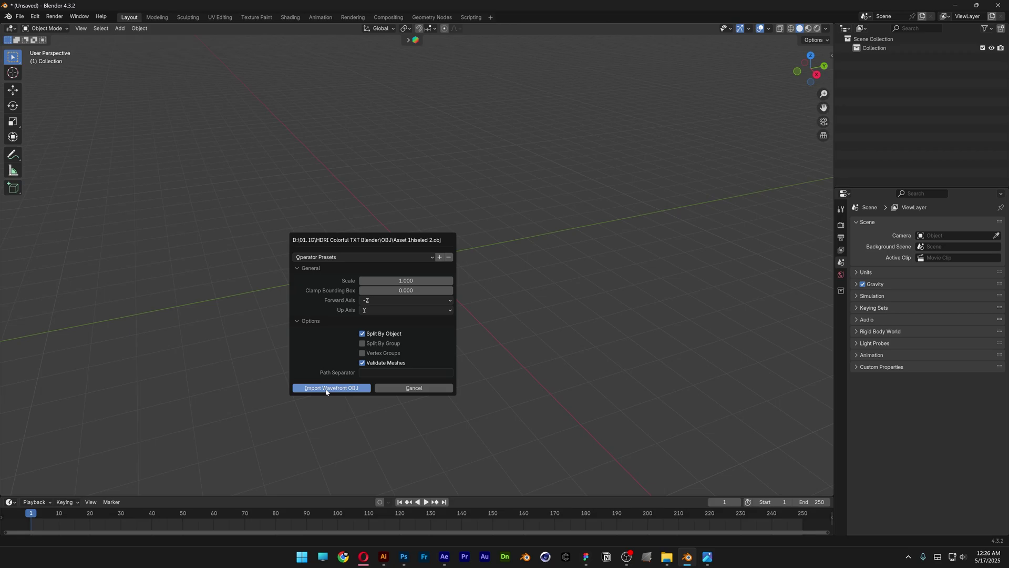
left_click(331, 388)
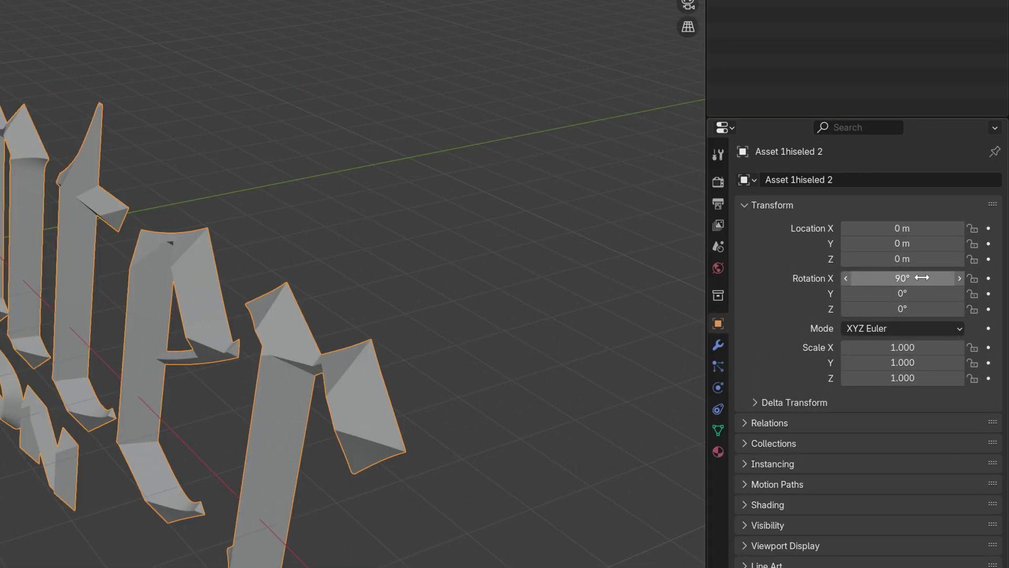
left_click(948, 281)
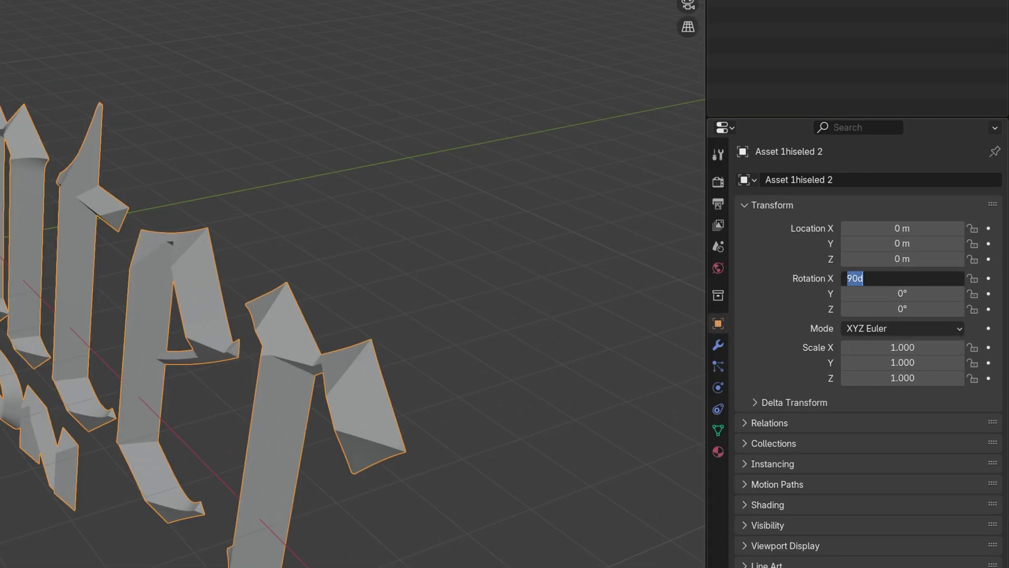
type("0")
key("Return")
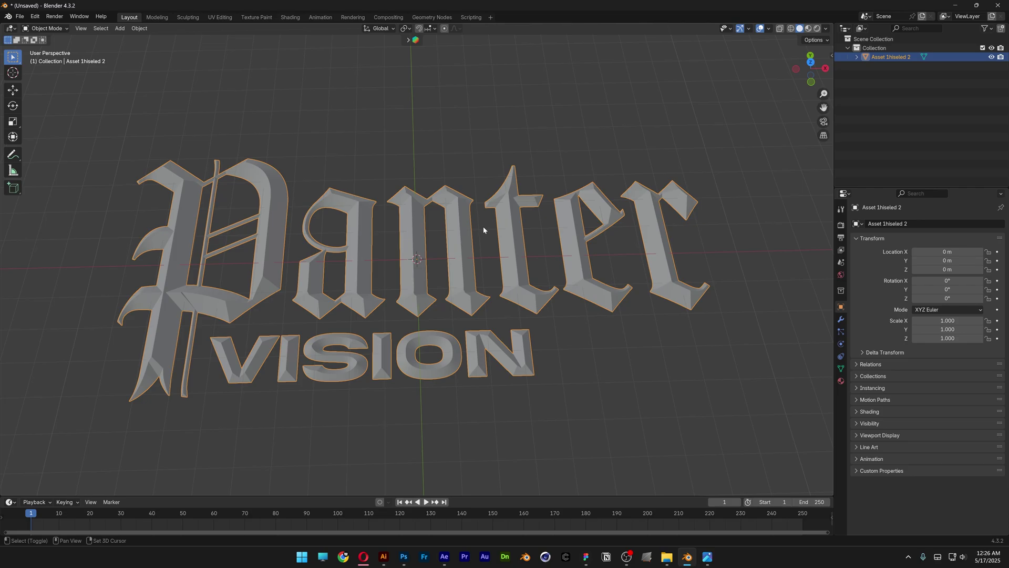
Step: Add a mesh plane and scale it up into a large ground floor
key("shift+a")
mouse_move(487, 238)
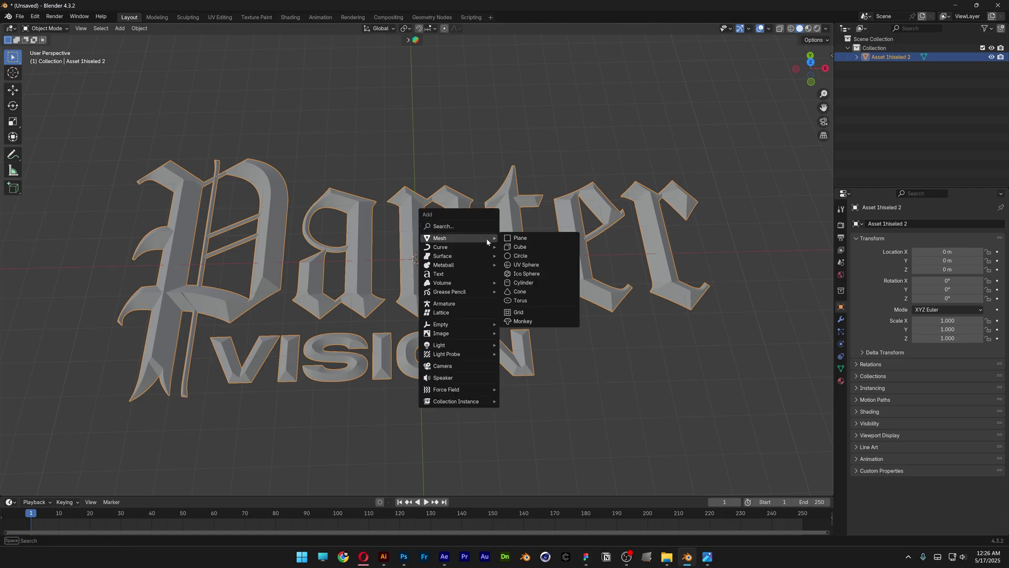
left_click(527, 241)
scroll(416, 257, "down", 5)
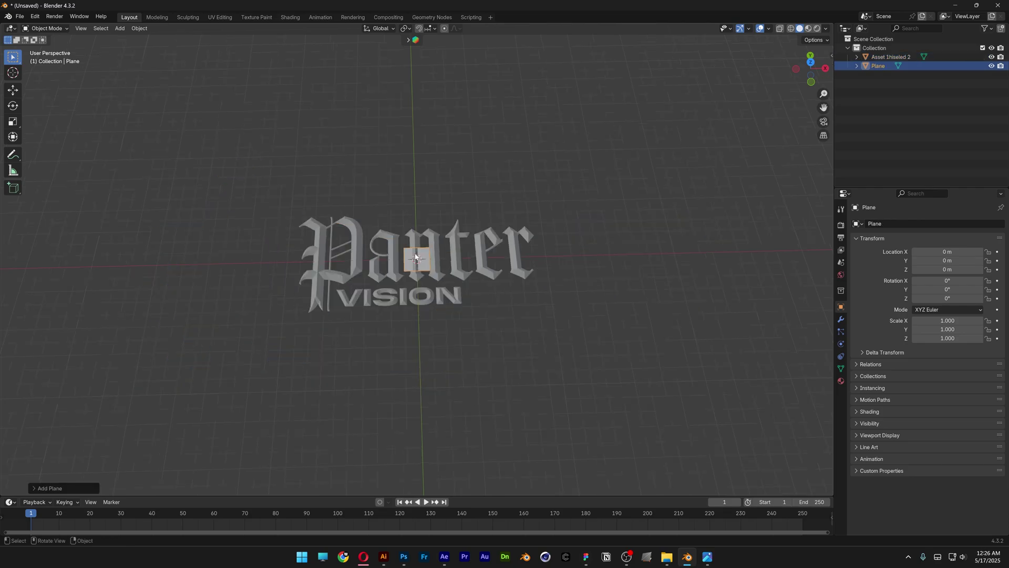
key("s")
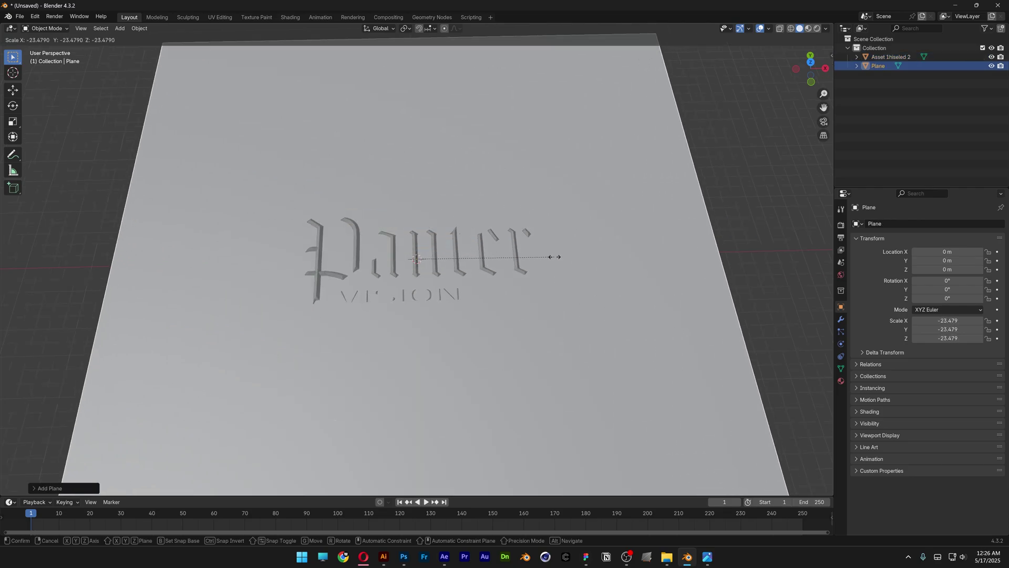
right_click(554, 256)
scroll(554, 257, "up", 3)
left_click(579, 241)
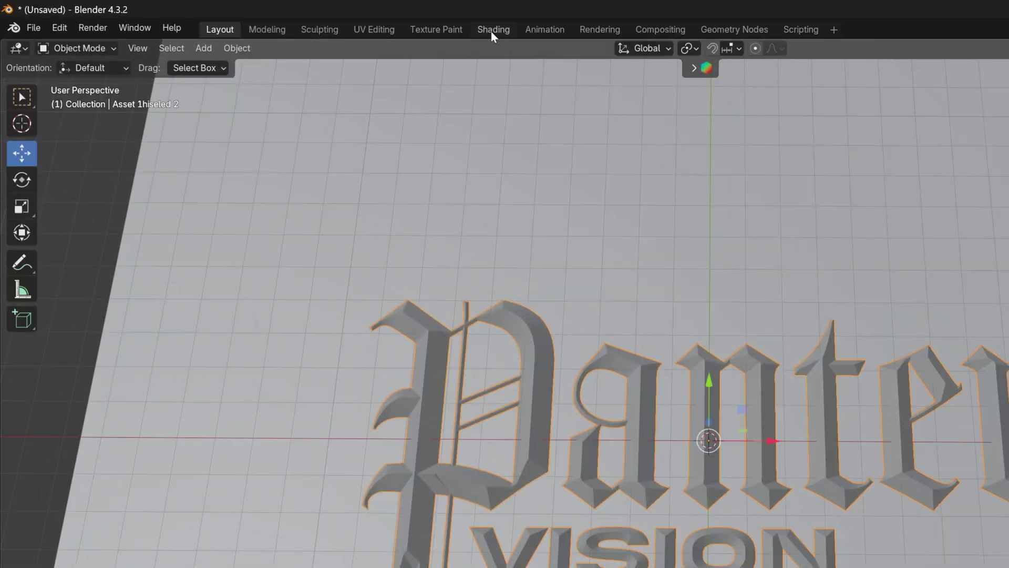
Step: In the Shading workspace, raise the imported material's Metallic to about 0.9
left_click(491, 31)
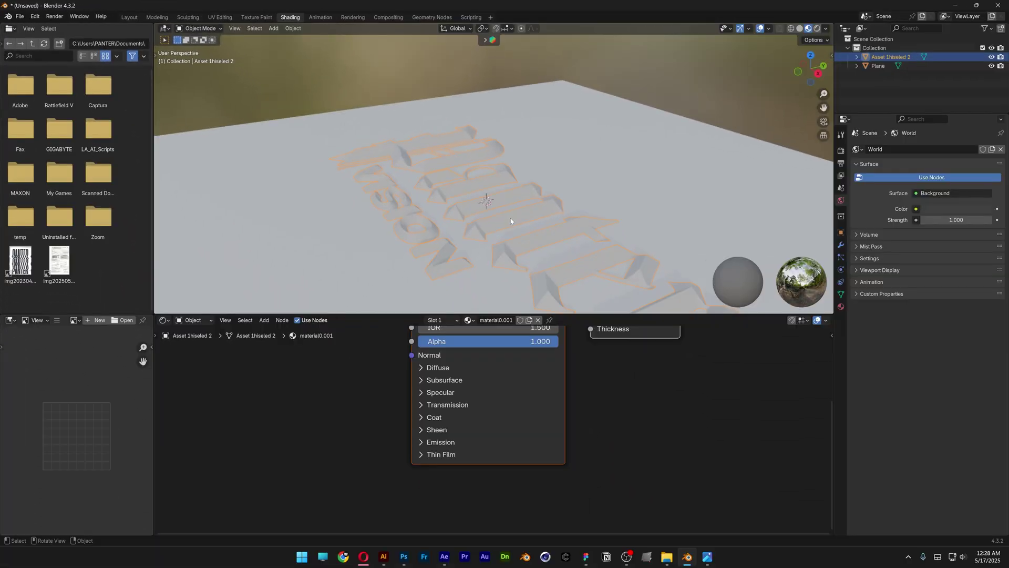
scroll(522, 378, "down", 2)
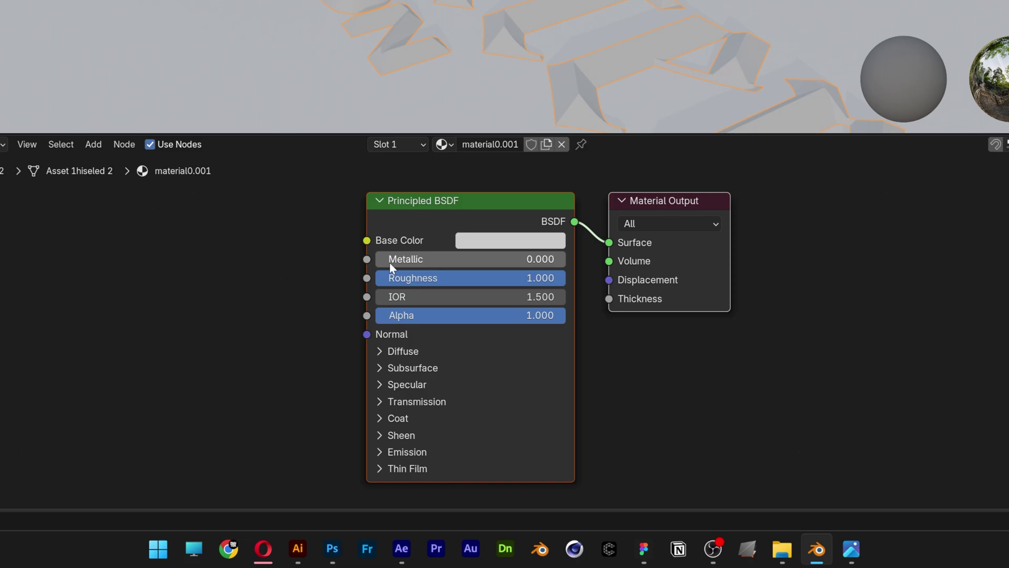
left_click_drag(385, 260, 556, 261)
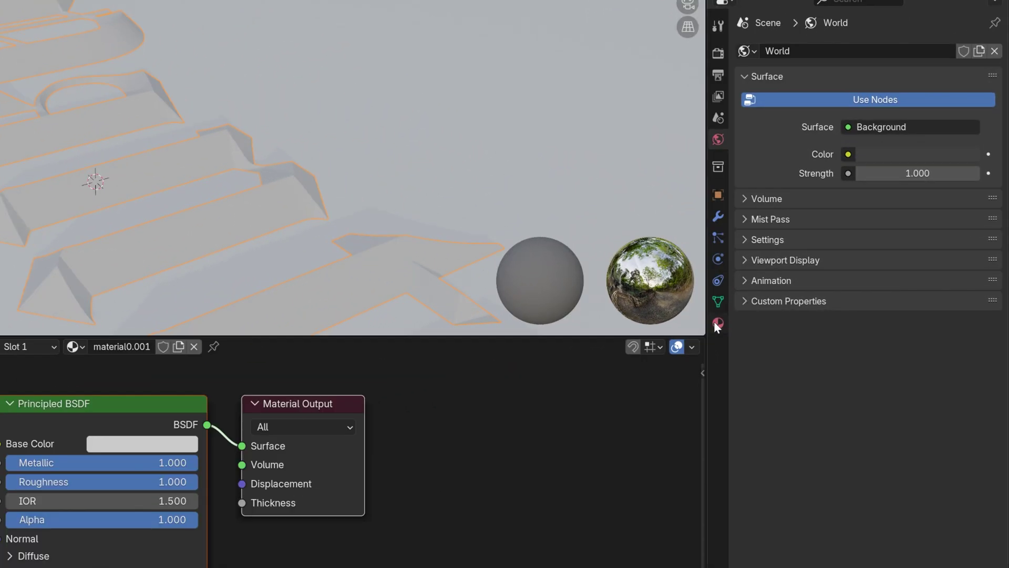
Step: Remove the extra imported material slots from the text, including material10
left_click(841, 306)
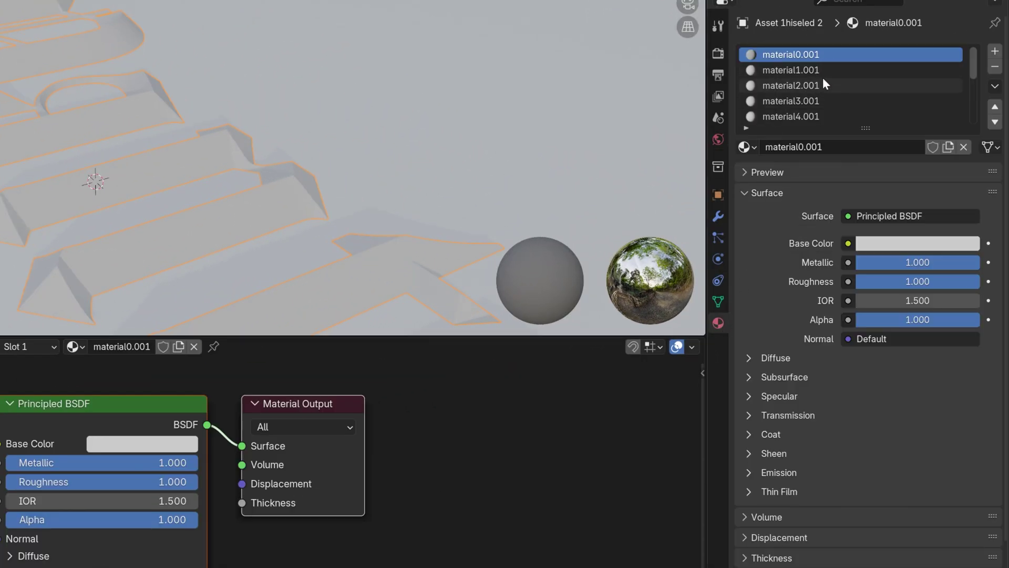
left_click(995, 68)
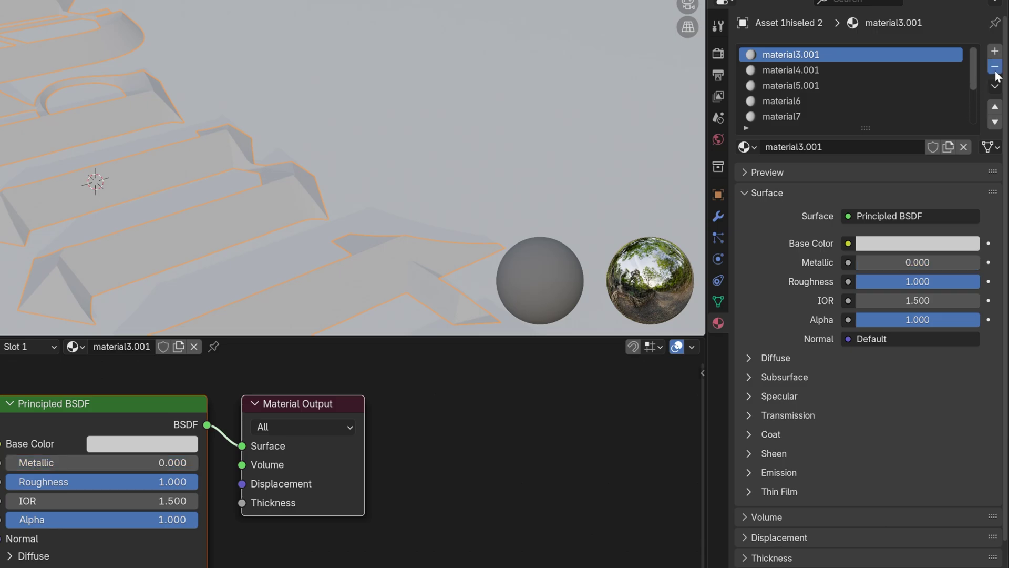
left_click(995, 67)
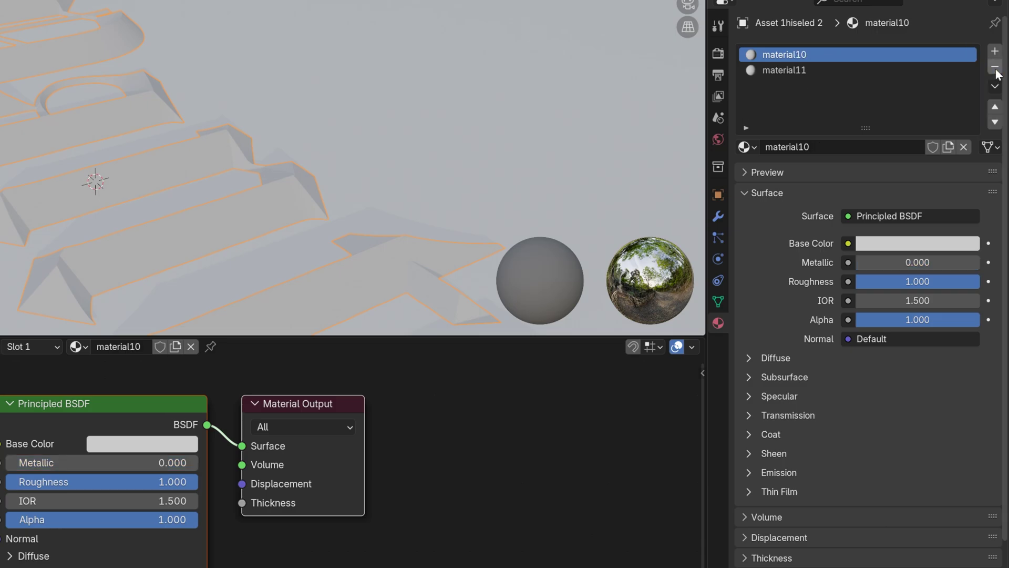
left_click(996, 68)
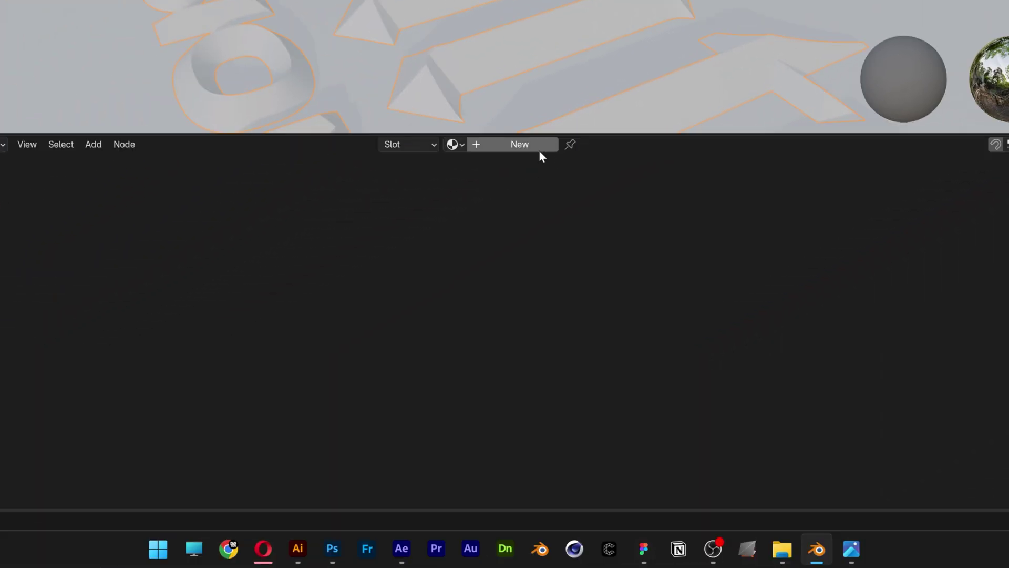
Step: Create a new material for the text with Metallic 1.000 and Roughness 0.054
left_click(532, 151)
left_click_drag(387, 257, 573, 260)
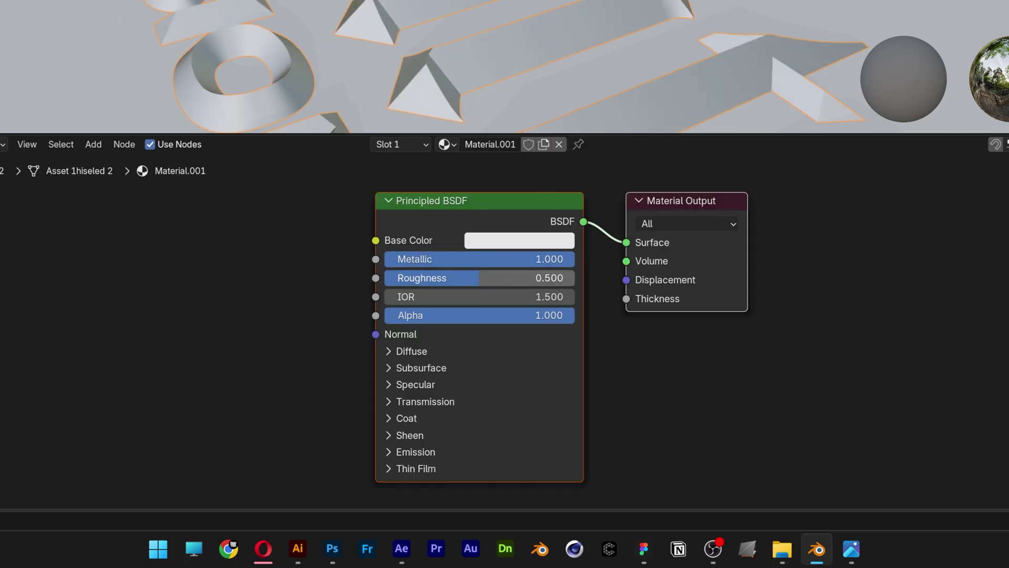
left_click_drag(463, 278, 396, 277)
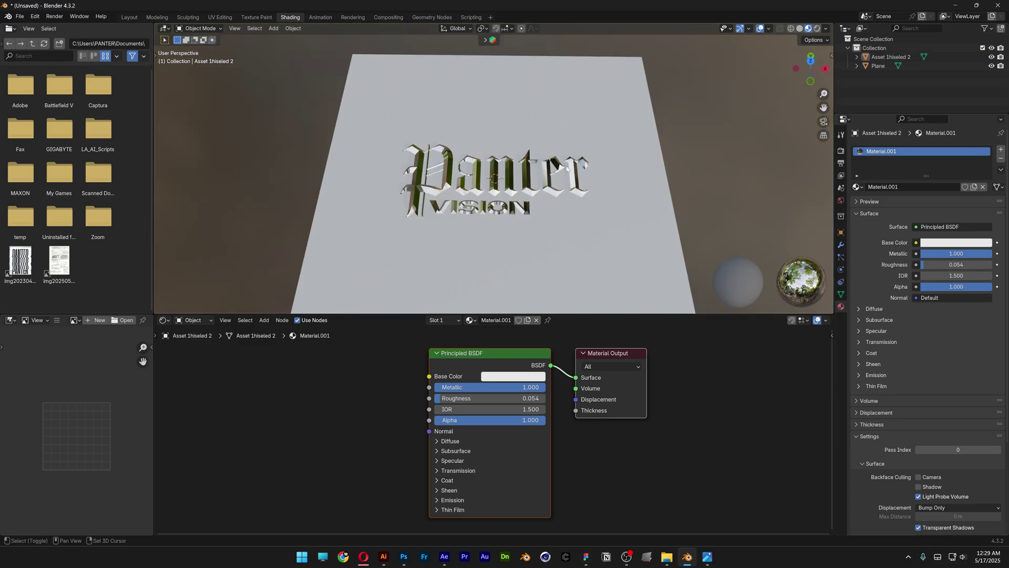
Step: Add a camera to the scene and move it upward
key("shift+a")
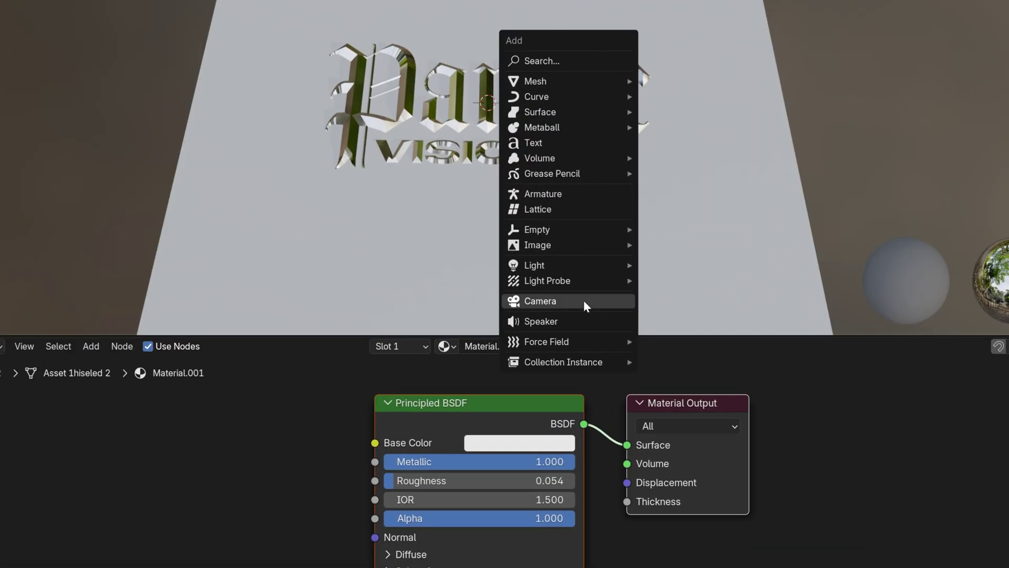
left_click(584, 301)
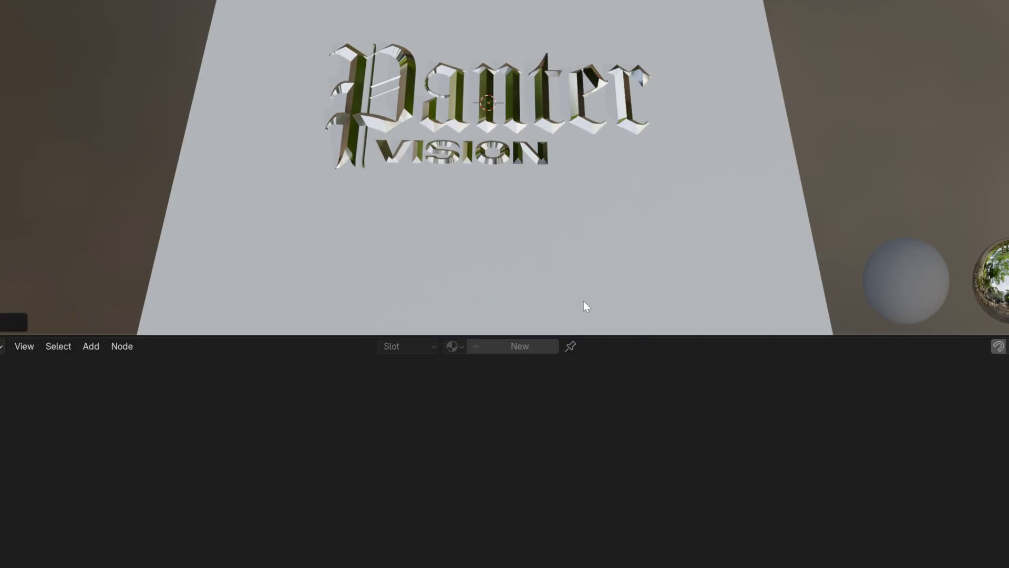
key("g")
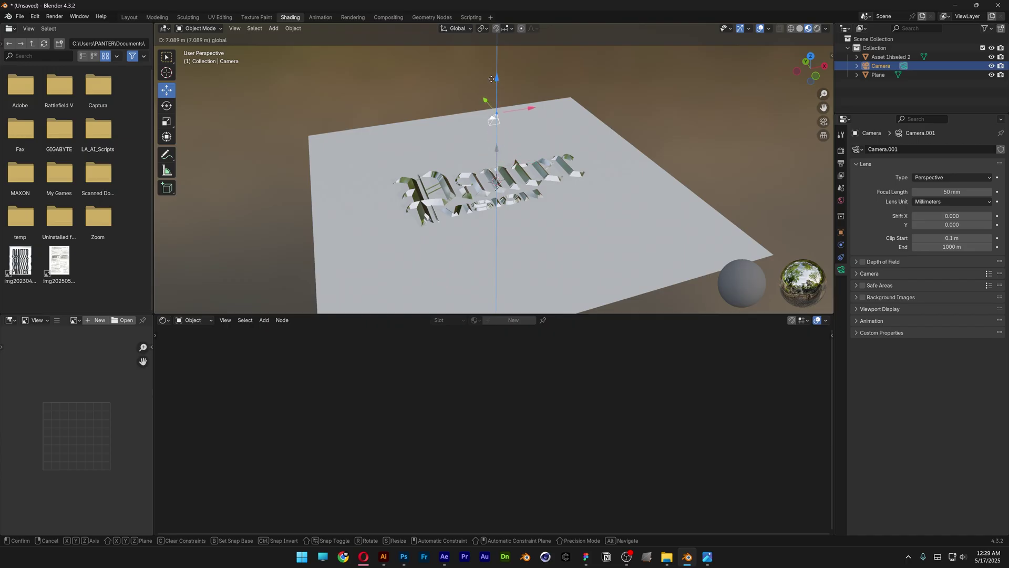
left_click(534, 122)
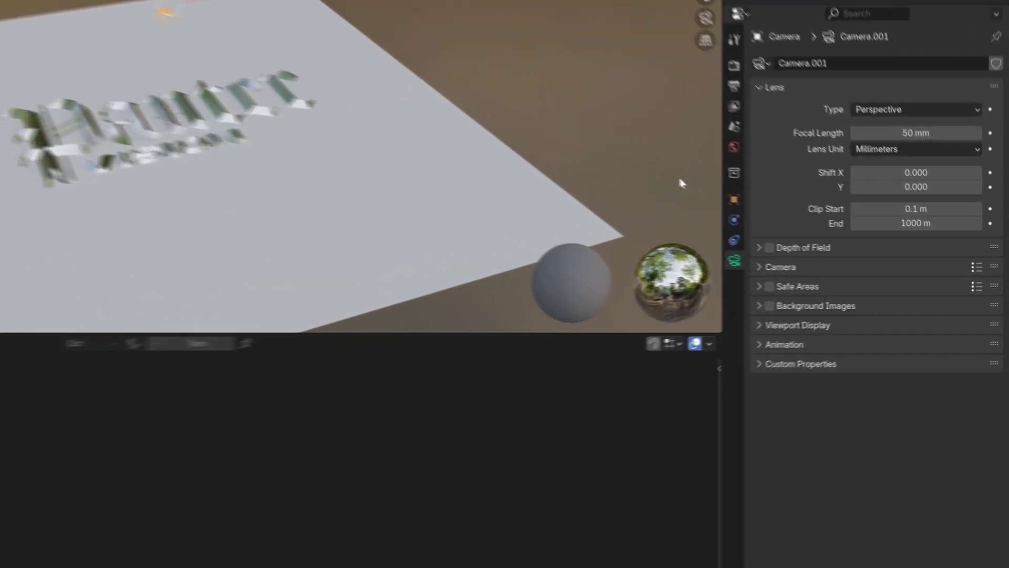
Step: Zero the camera's X, Y and Z rotation and raise it to Z 28.69 m
left_click(842, 232)
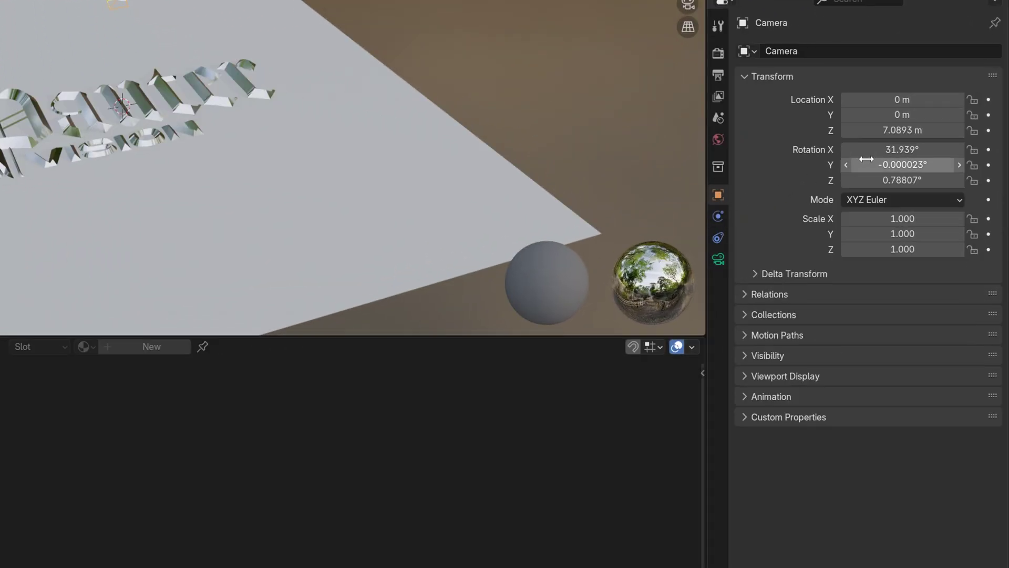
type("0")
key("Return")
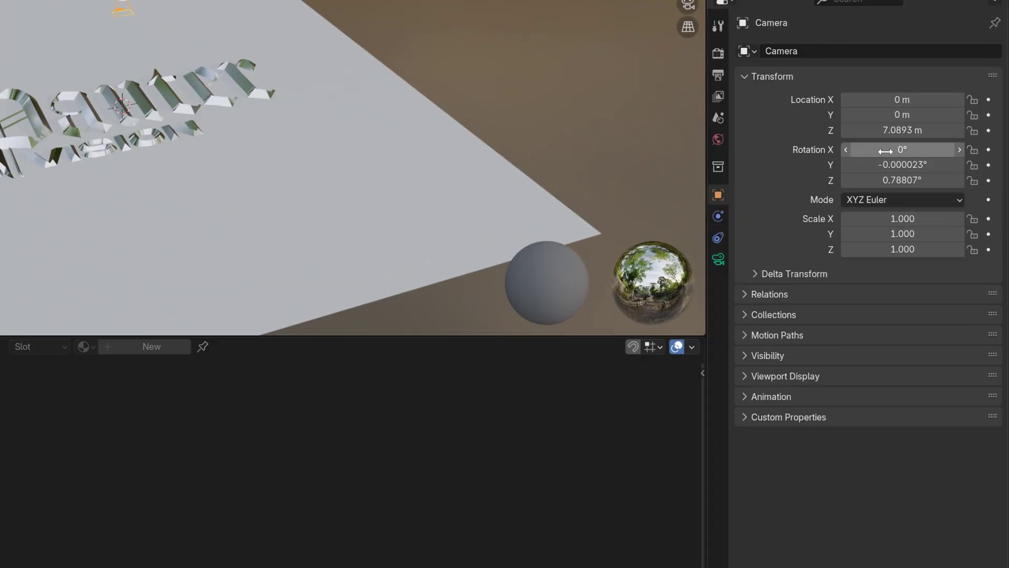
double_click(887, 166)
type("0")
key("Return")
double_click(894, 180)
type("0")
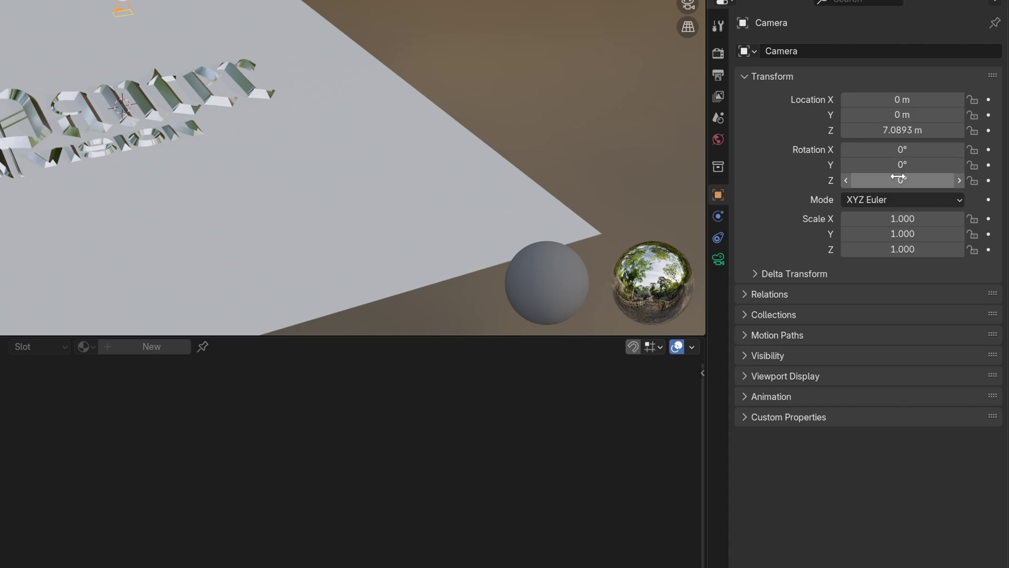
key("Return")
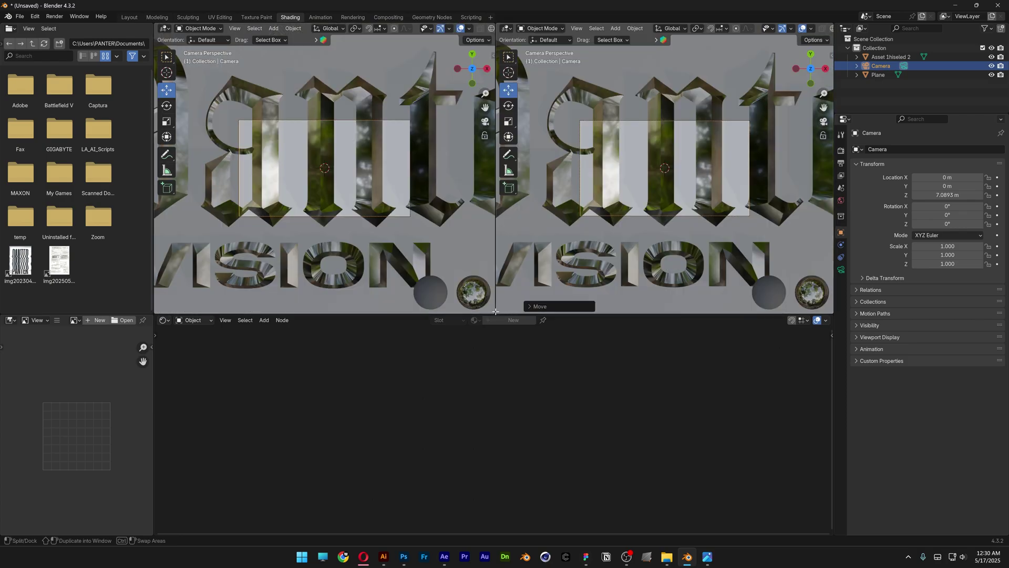
left_click(486, 125)
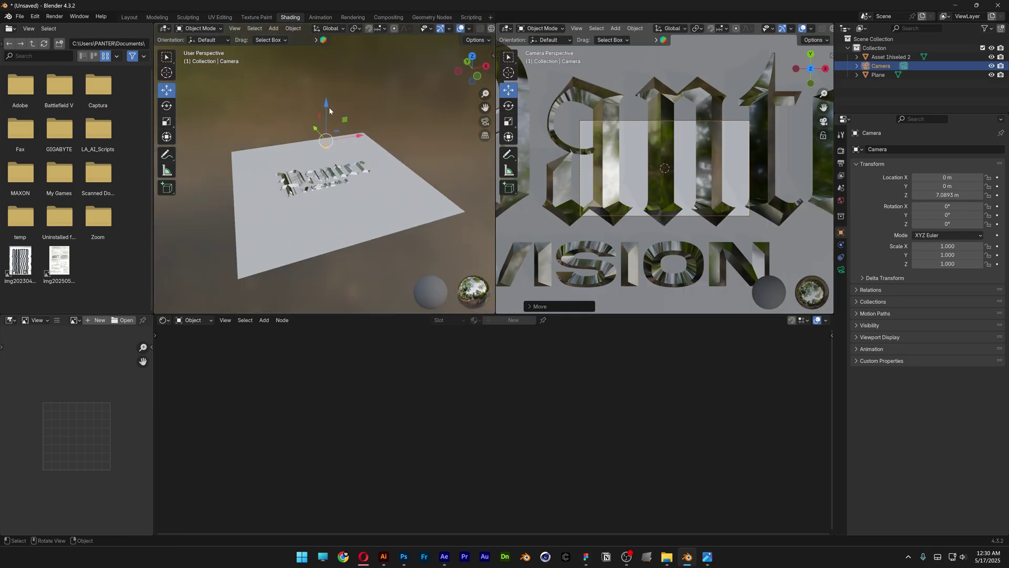
left_click_drag(327, 107, 320, 238)
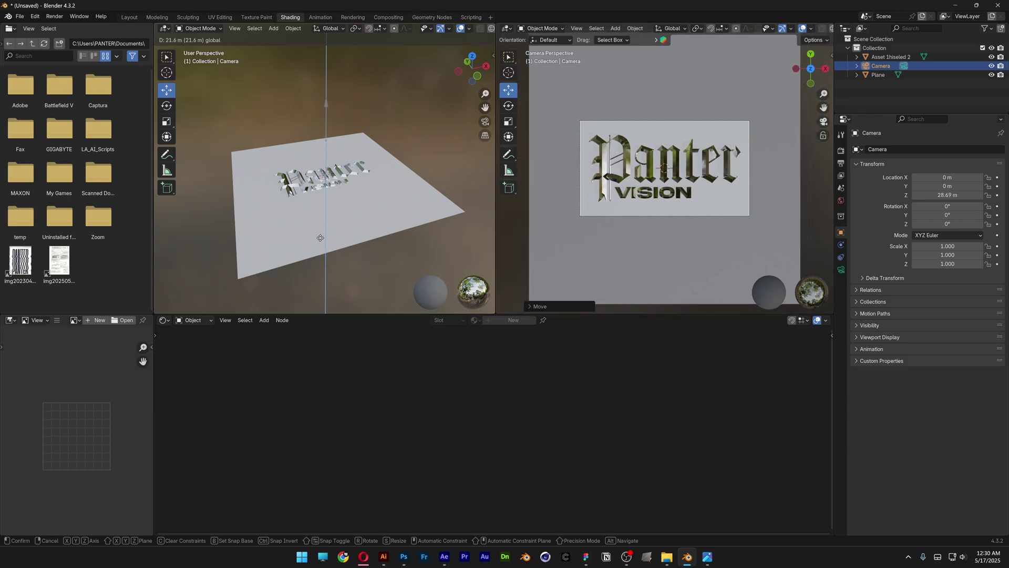
Step: Give the ground plane a new Material.002 with its base colour darkened to near-black
scroll(395, 140, "down", 2)
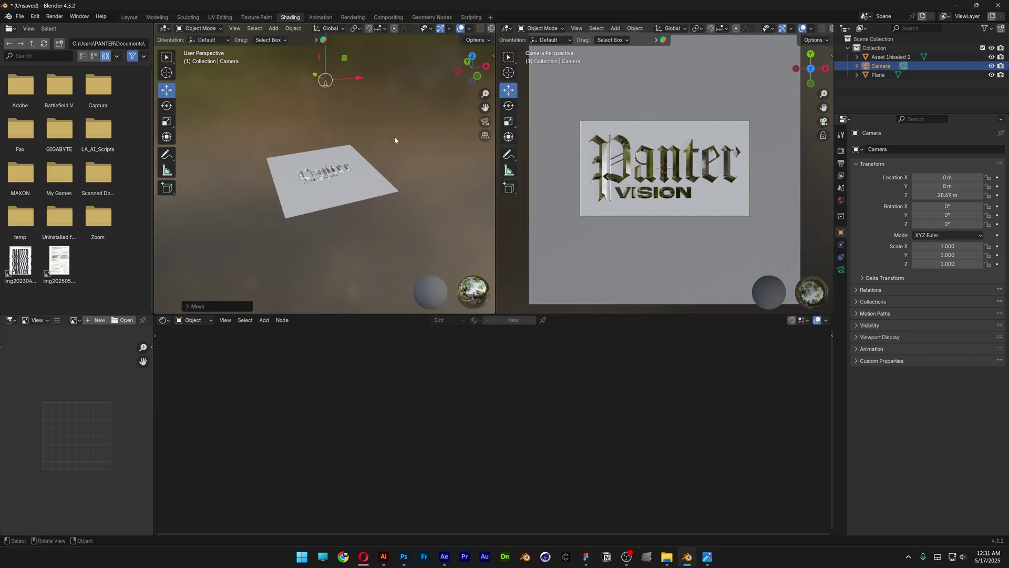
left_click(374, 184)
left_click(515, 320)
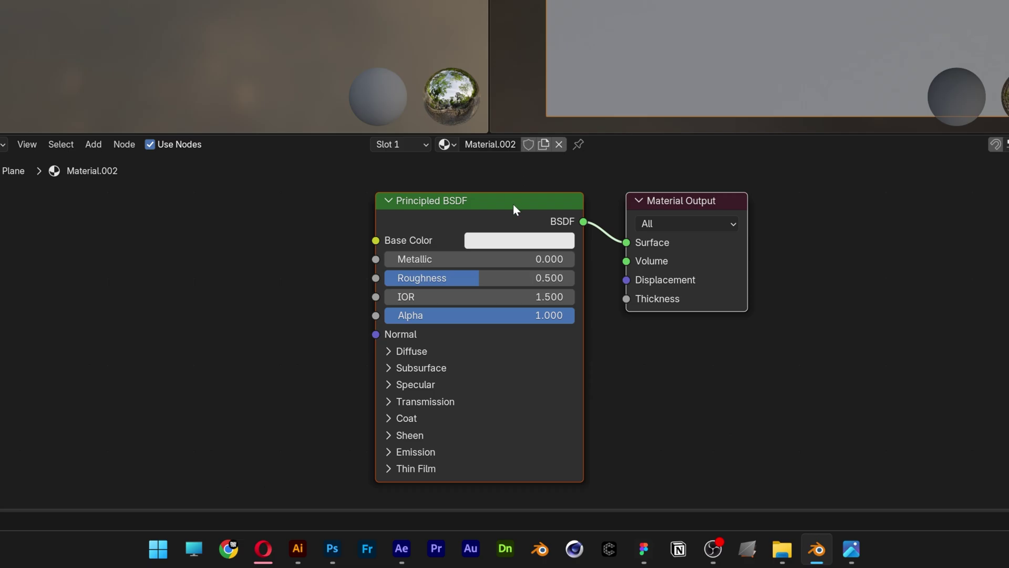
left_click(511, 242)
left_click_drag(681, 1, 681, 28)
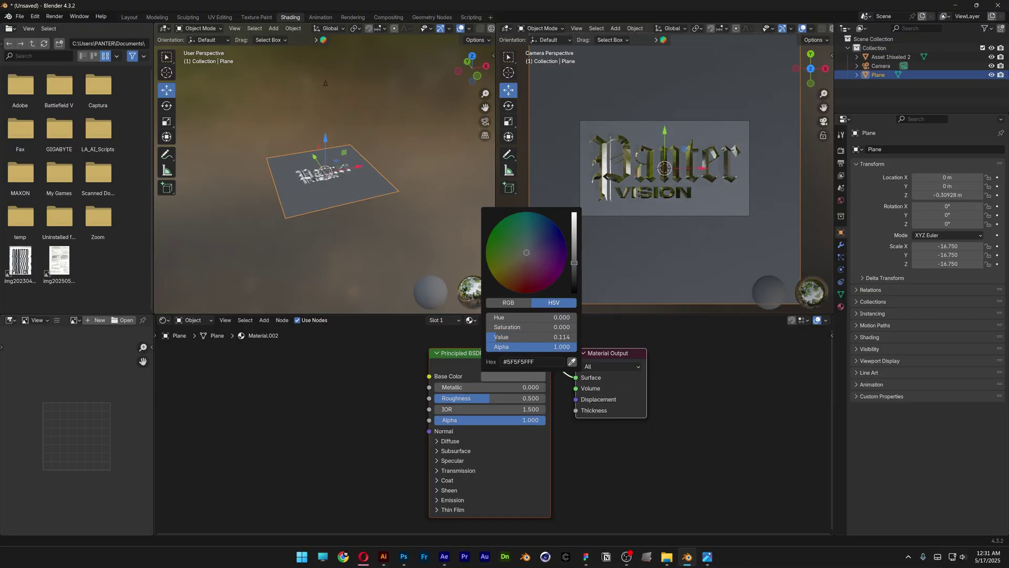
left_click_drag(531, 337, 499, 337)
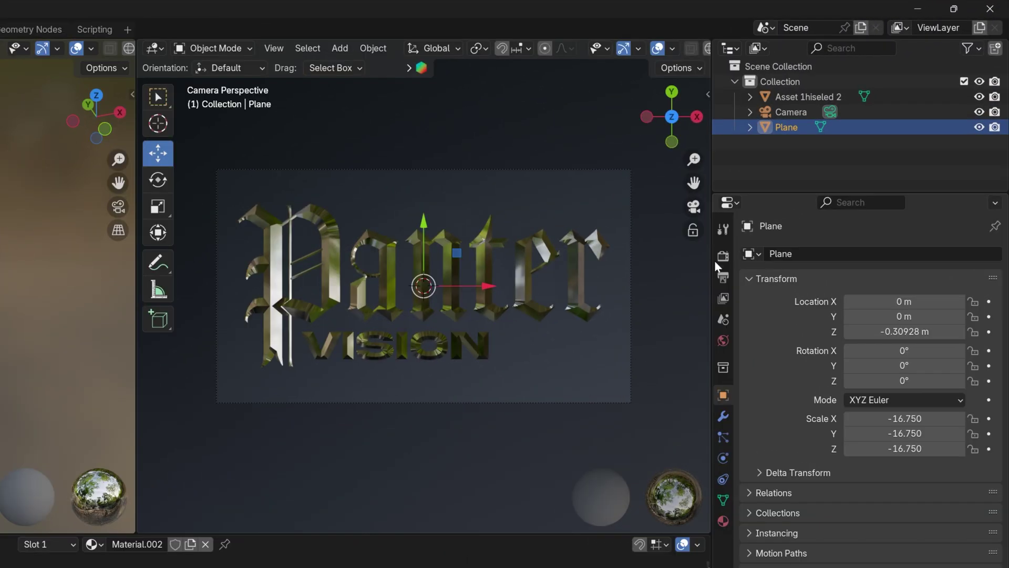
Step: Set the render engine to Cycles with the GPU Compute device
left_click(841, 151)
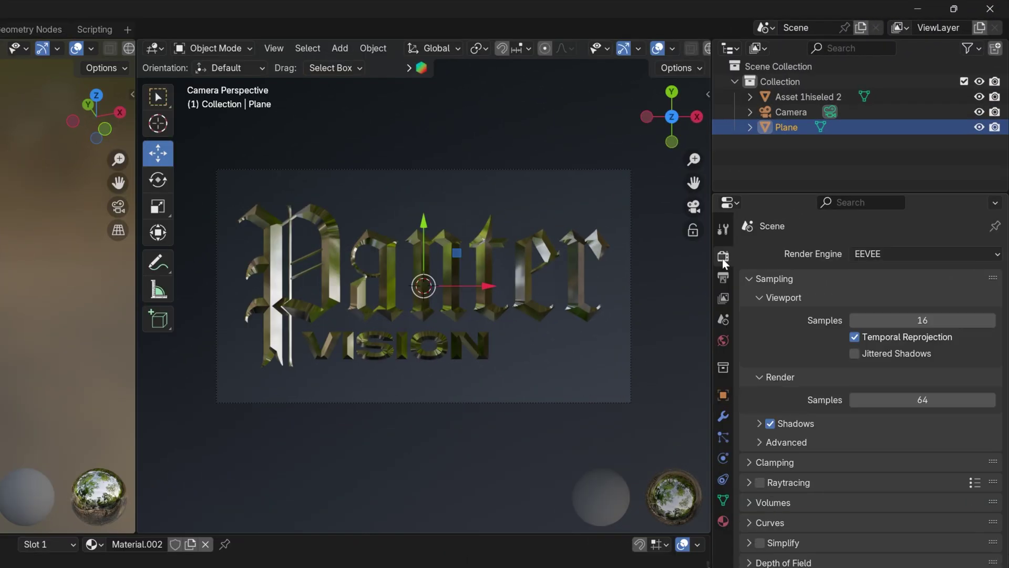
left_click(889, 253)
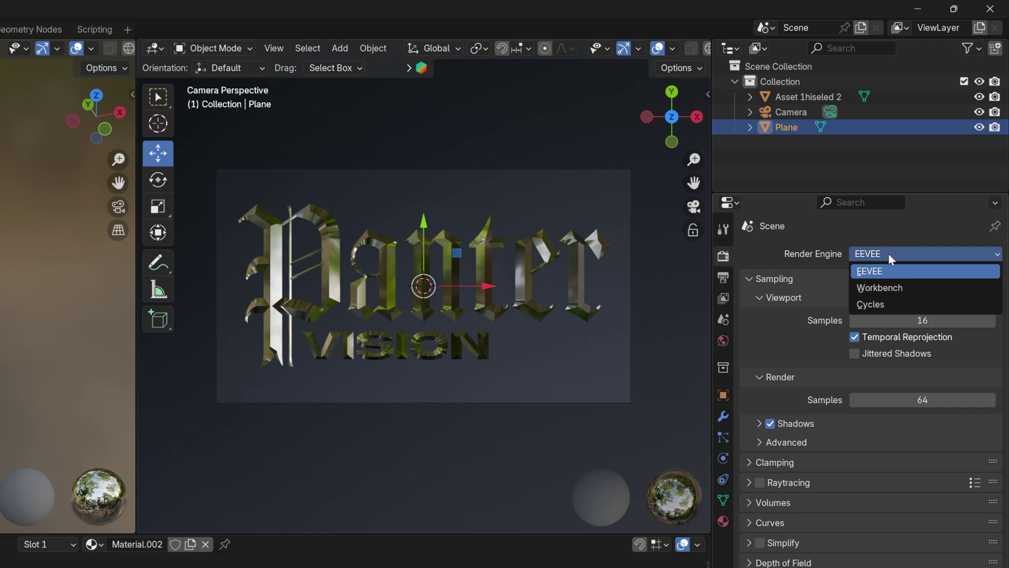
left_click(898, 304)
left_click(895, 292)
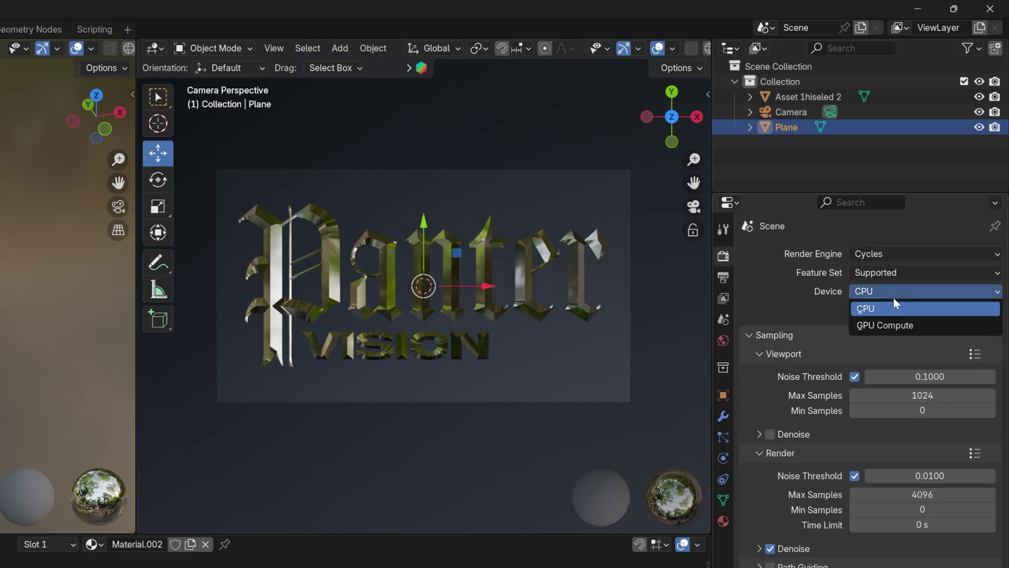
left_click(894, 325)
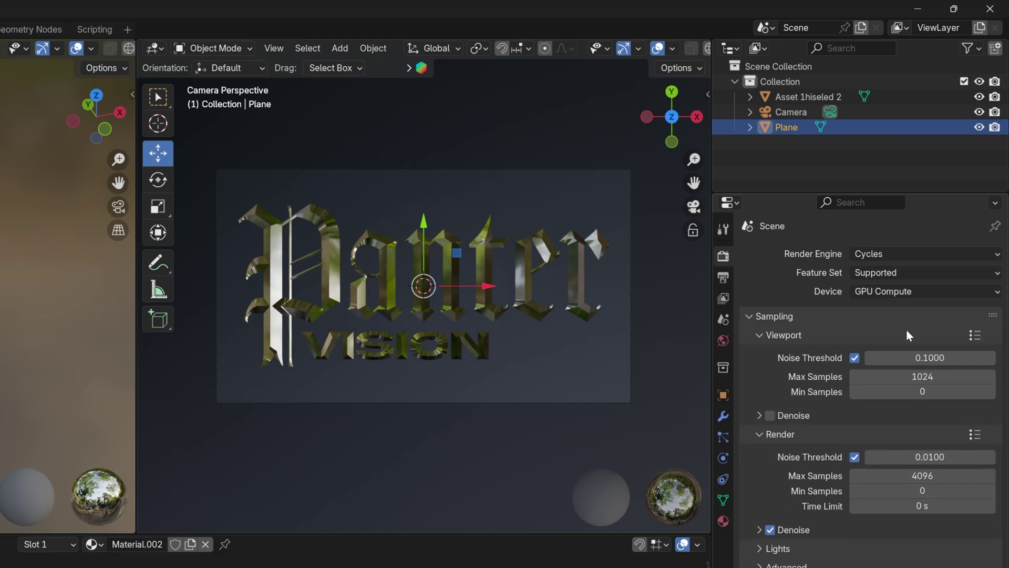
Step: Set the world Color to an Environment Texture
left_click(725, 342)
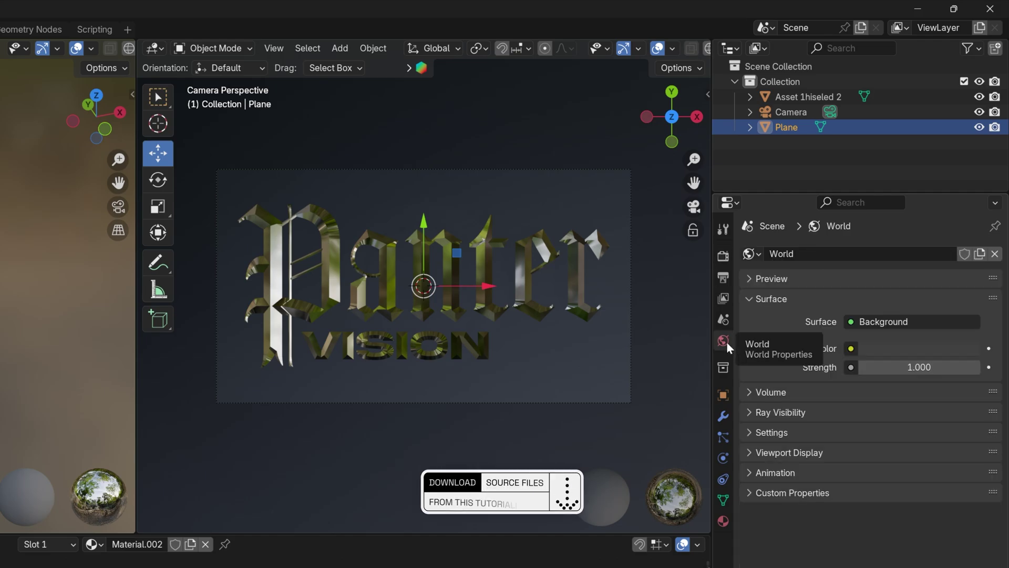
left_click(851, 348)
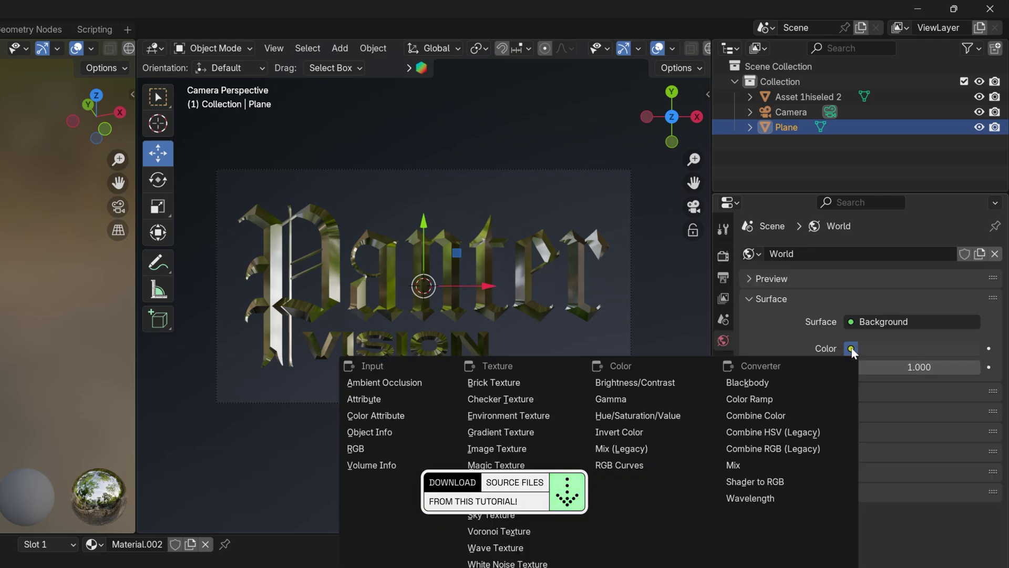
left_click(541, 416)
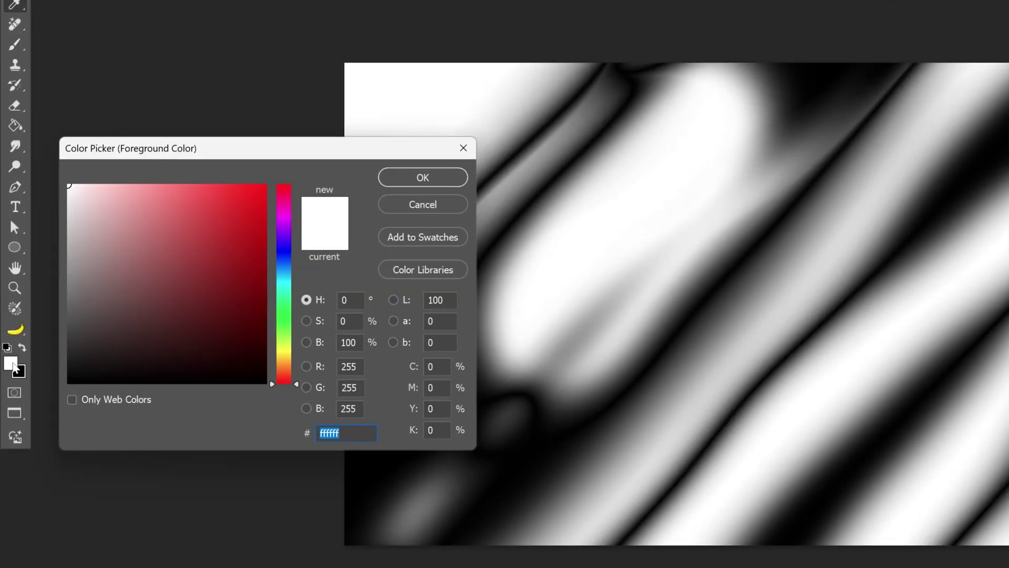
Step: Pick red, then yellow, and paint diagonal Difference strokes across the swirl canvas
left_click(246, 206)
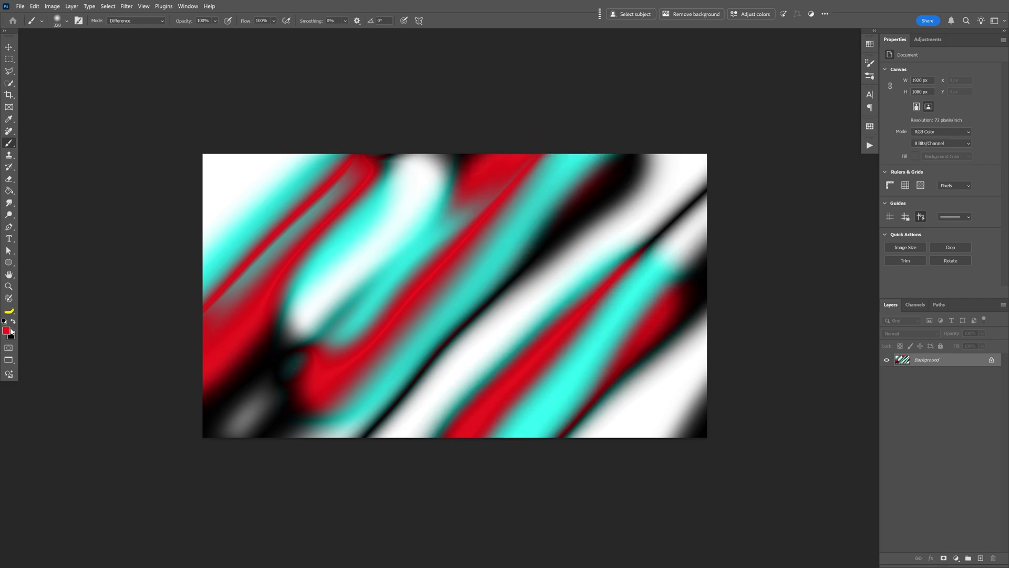
left_click(6, 330)
left_click(167, 326)
left_click(242, 221)
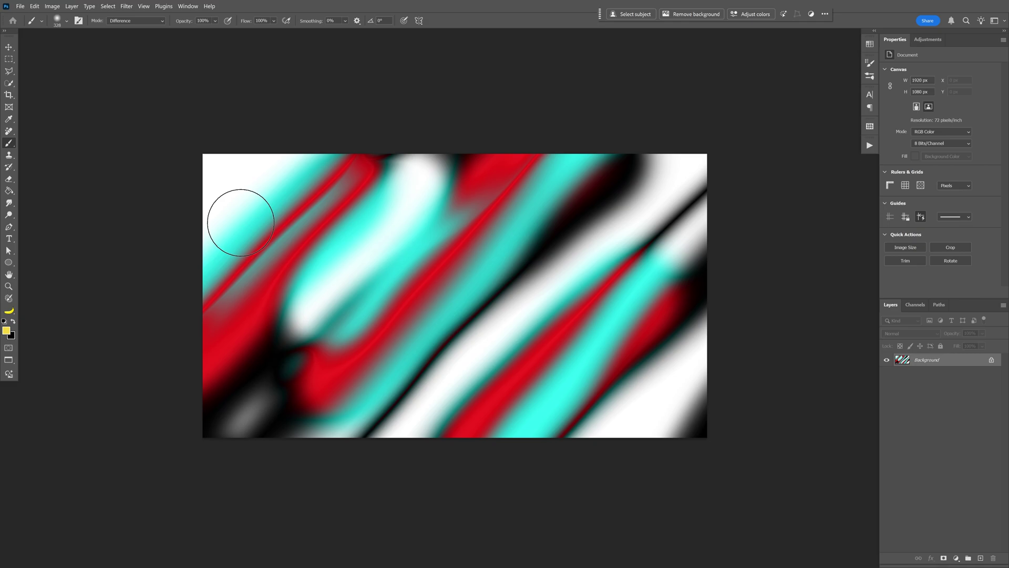
mouse_move(605, 174)
left_mouse_down()
mouse_move(309, 451)
mouse_move(270, 357)
mouse_move(712, 342)
mouse_move(717, 365)
mouse_move(588, 492)
left_mouse_up()
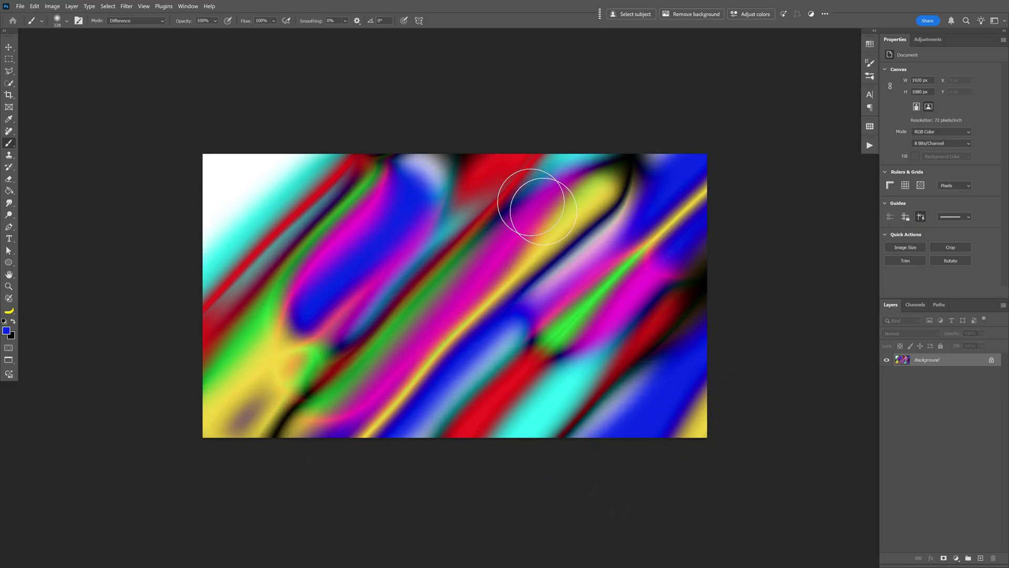
mouse_move(574, 394)
left_mouse_down()
mouse_move(599, 384)
mouse_move(519, 458)
mouse_move(456, 227)
mouse_move(235, 463)
left_mouse_up()
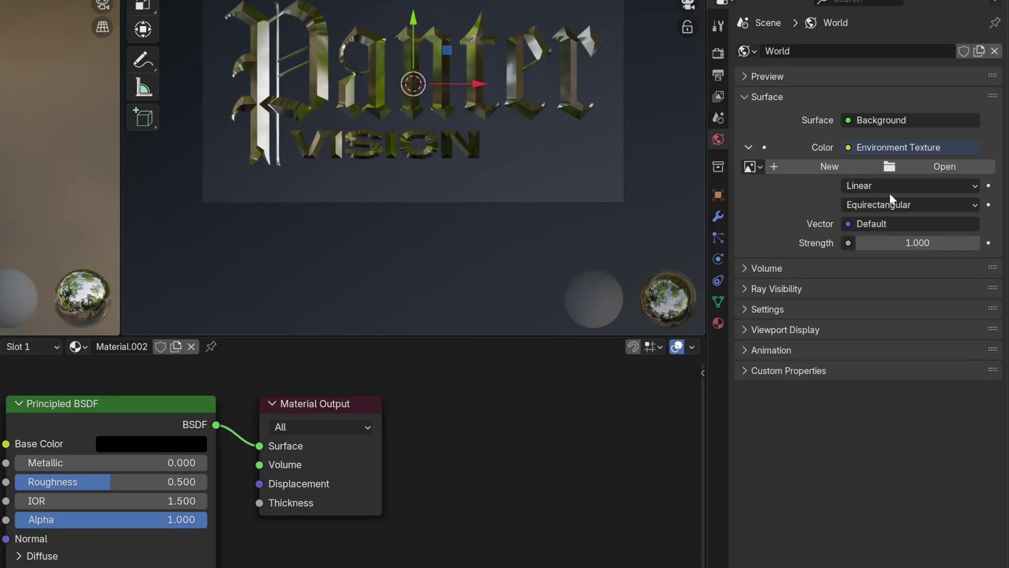
Step: Load CW copy.jpg into the Environment Texture and switch the viewport to Rendered shading
left_click(944, 166)
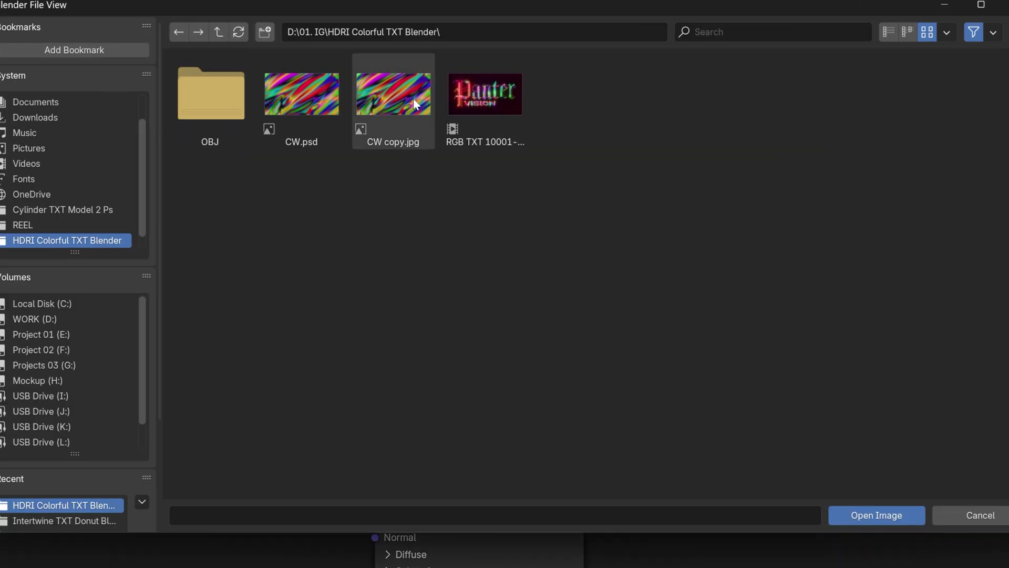
left_click(414, 99)
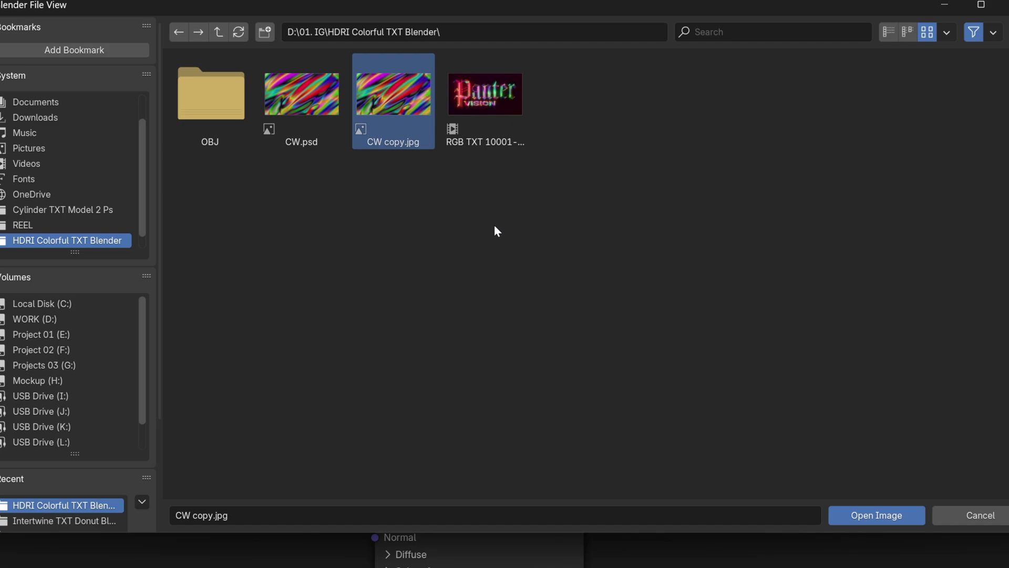
left_click(908, 518)
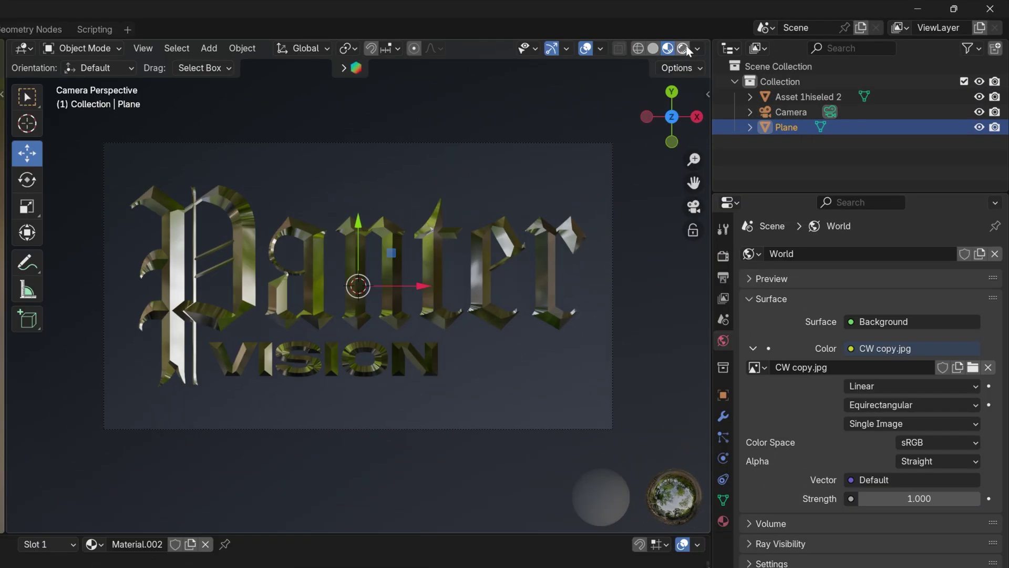
left_click(683, 48)
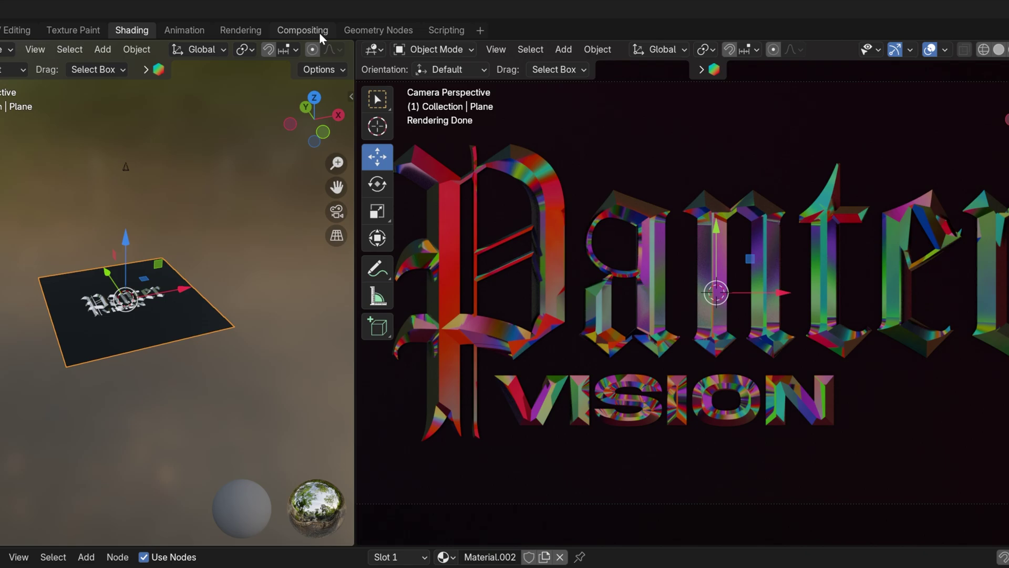
Step: Enable Use Nodes in Compositing and turn half of the split editor into a 3D Viewport
left_click(319, 31)
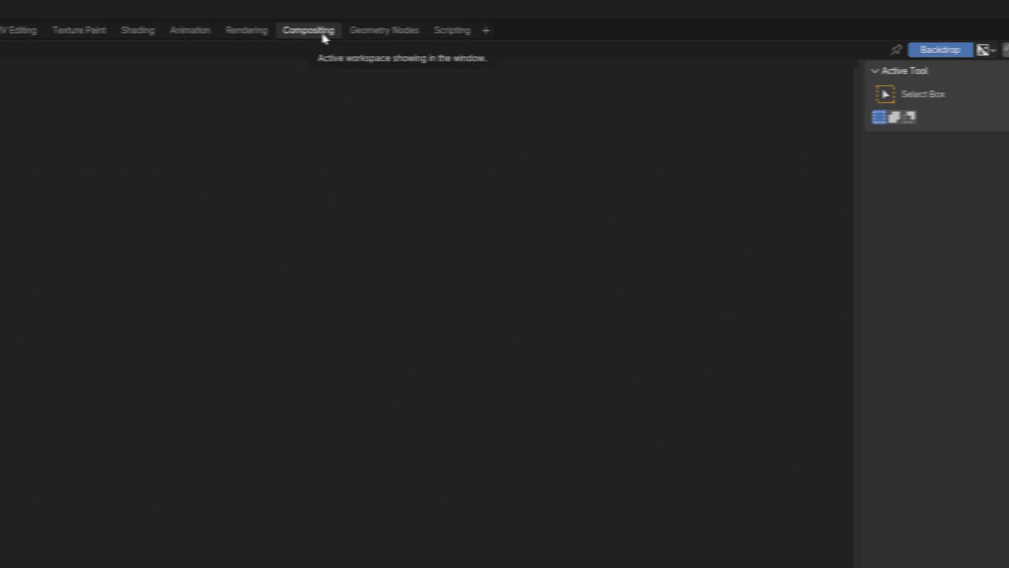
left_click(171, 49)
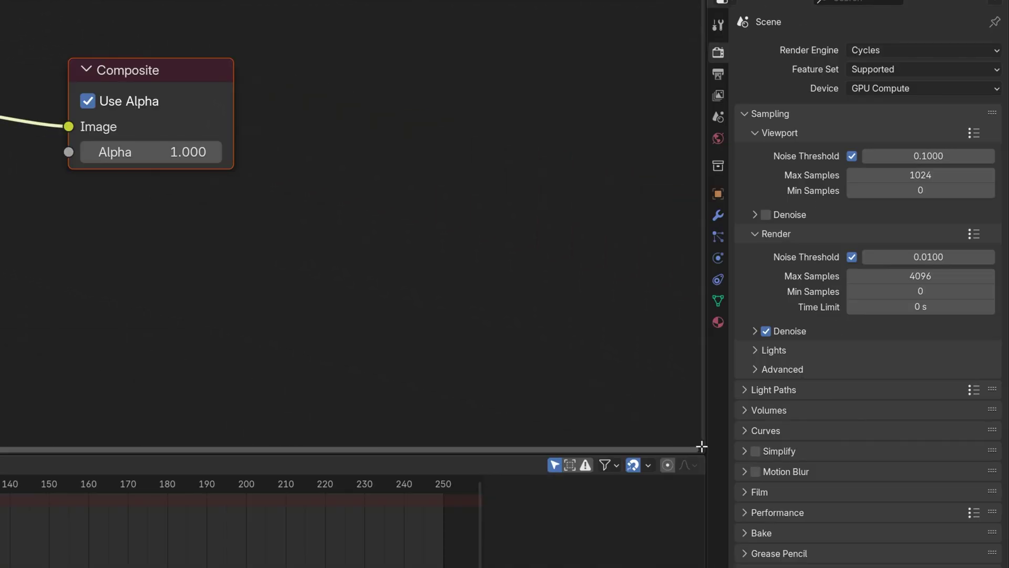
left_click_drag(702, 447, 31, 320)
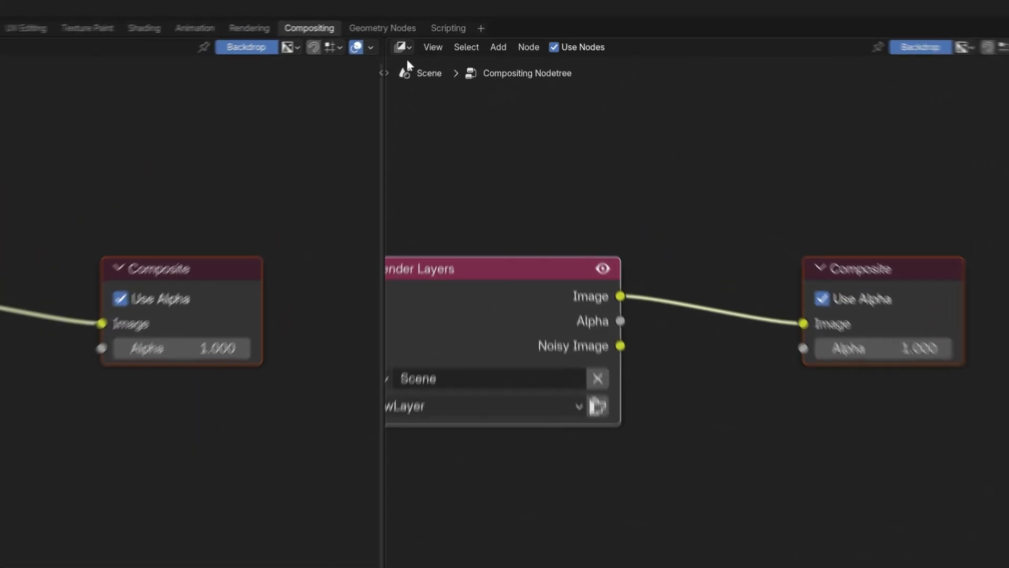
left_click(404, 48)
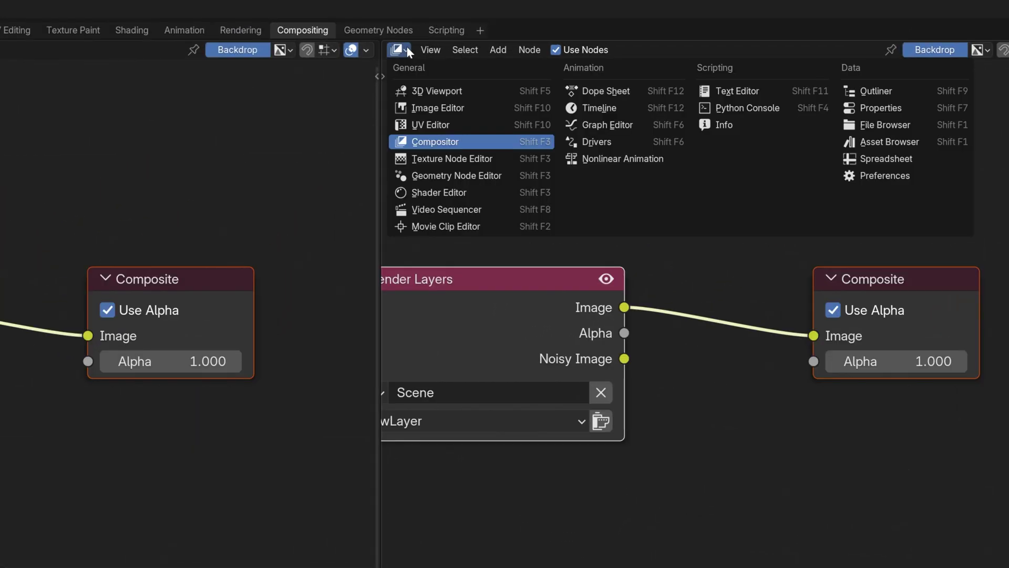
left_click(453, 97)
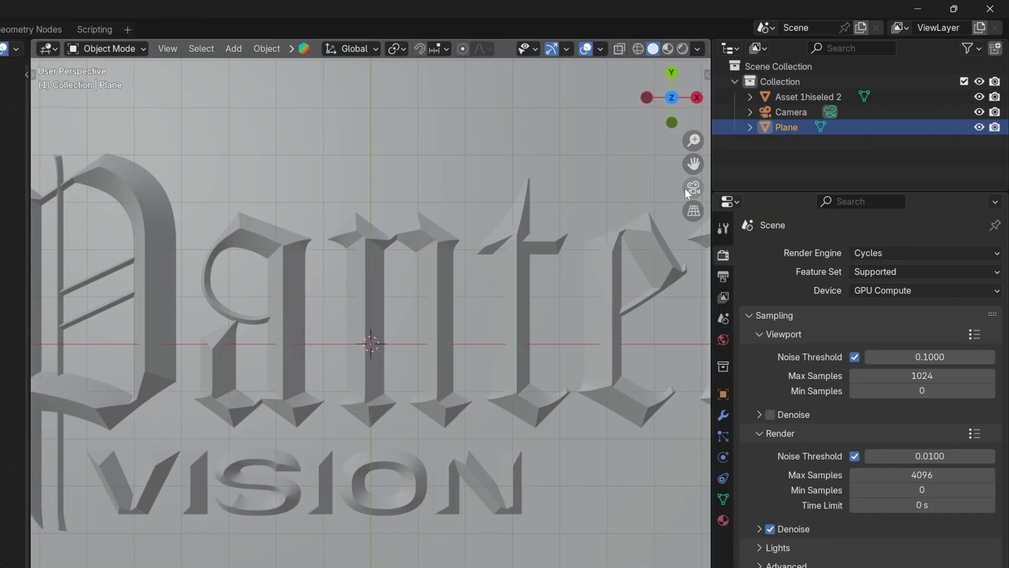
Step: View the text through the camera in Rendered shading and open the shading options
left_click(687, 188)
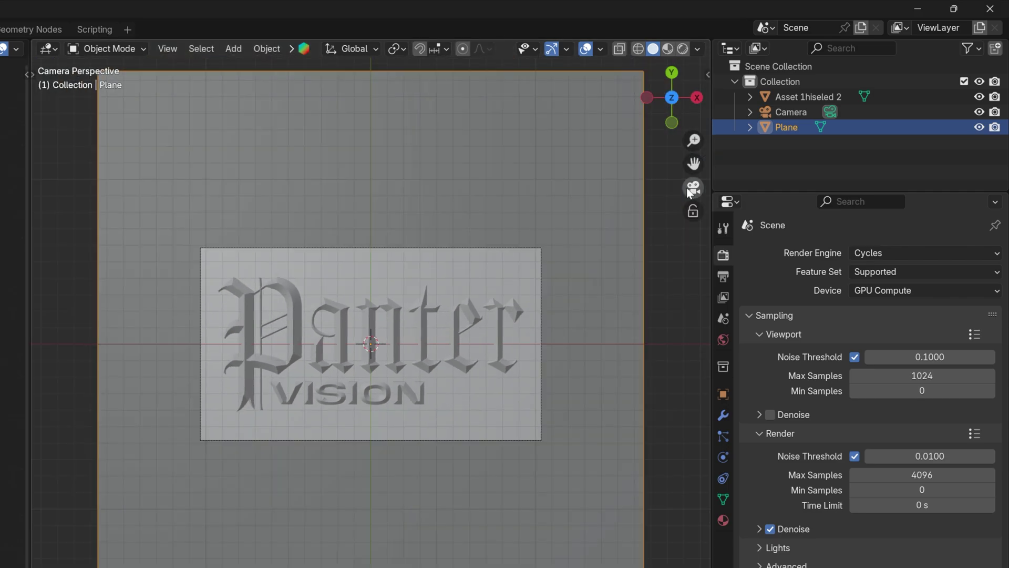
left_click(681, 49)
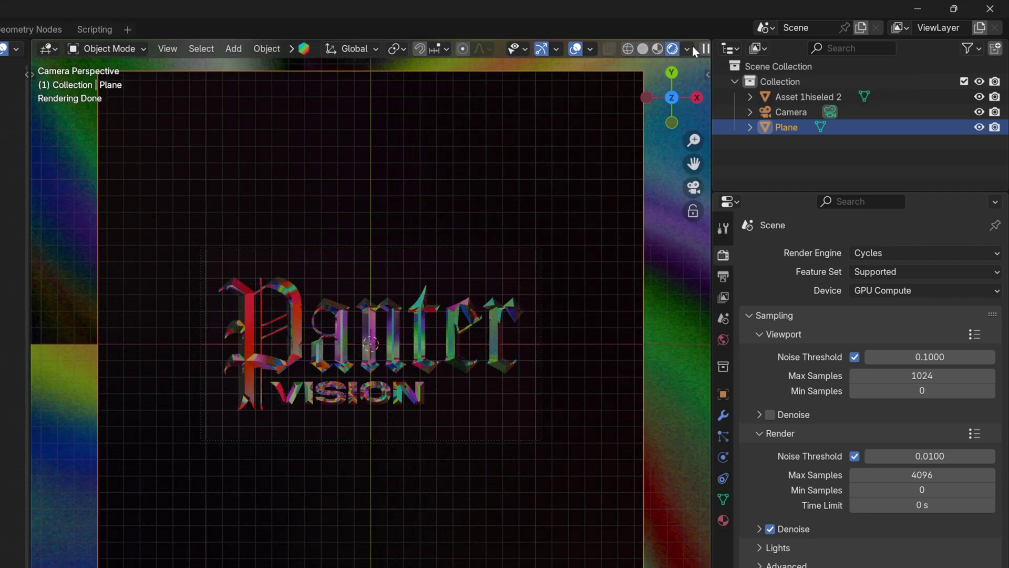
left_click(687, 49)
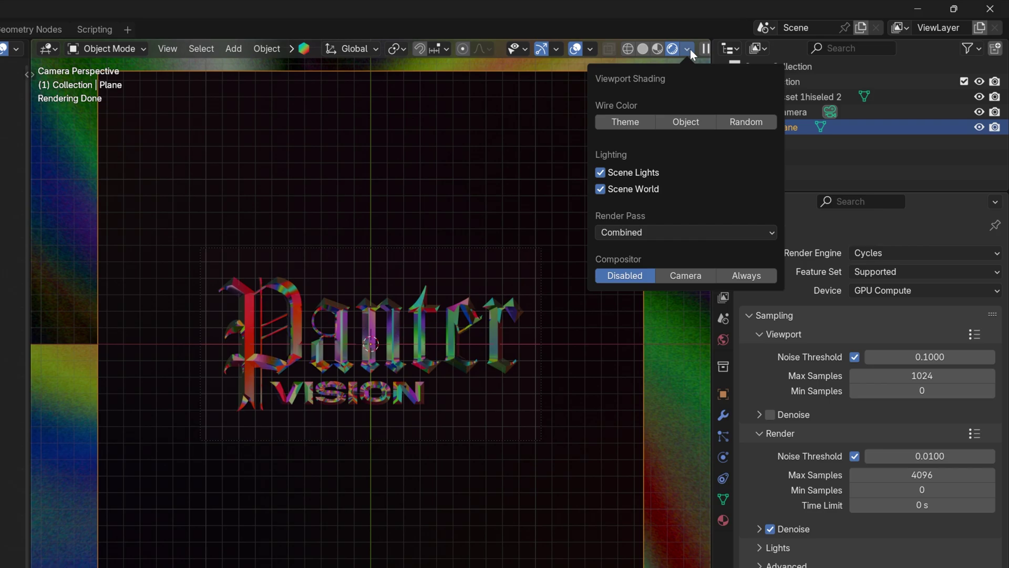
Step: Set the viewport to always use the compositor, then insert a Glare node between Render Layers and Composite
left_click(755, 279)
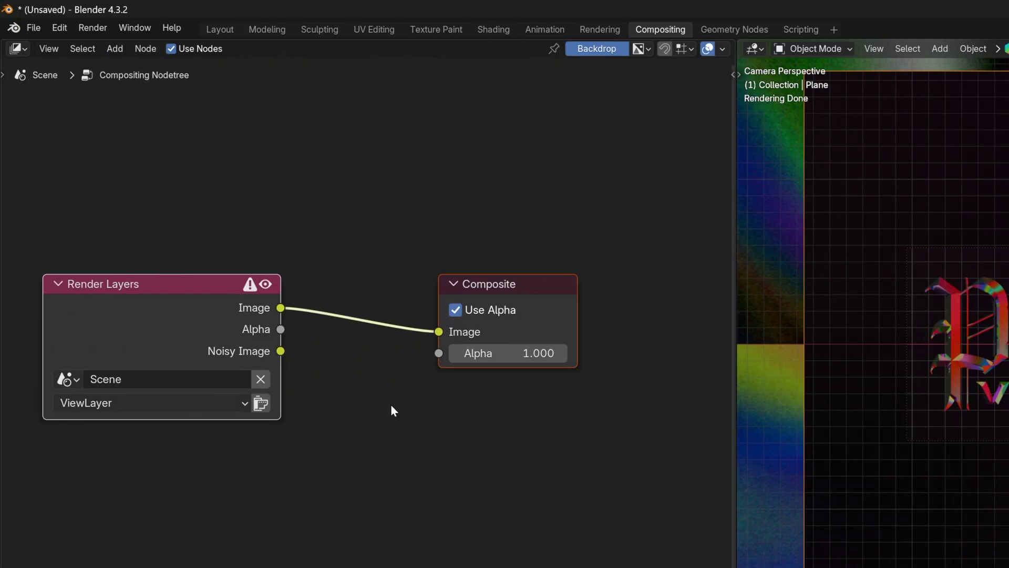
left_click(393, 410)
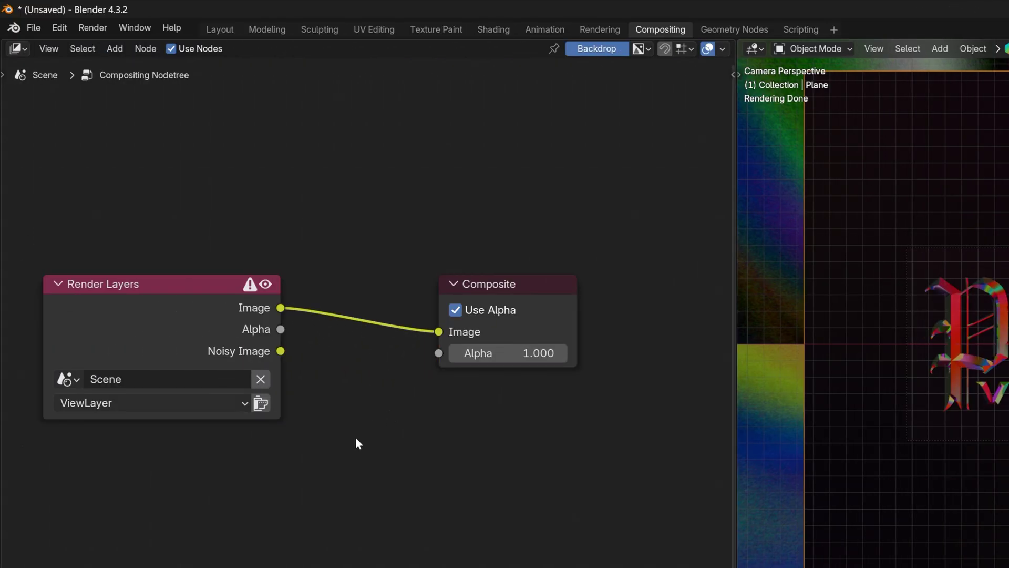
key("shift+a")
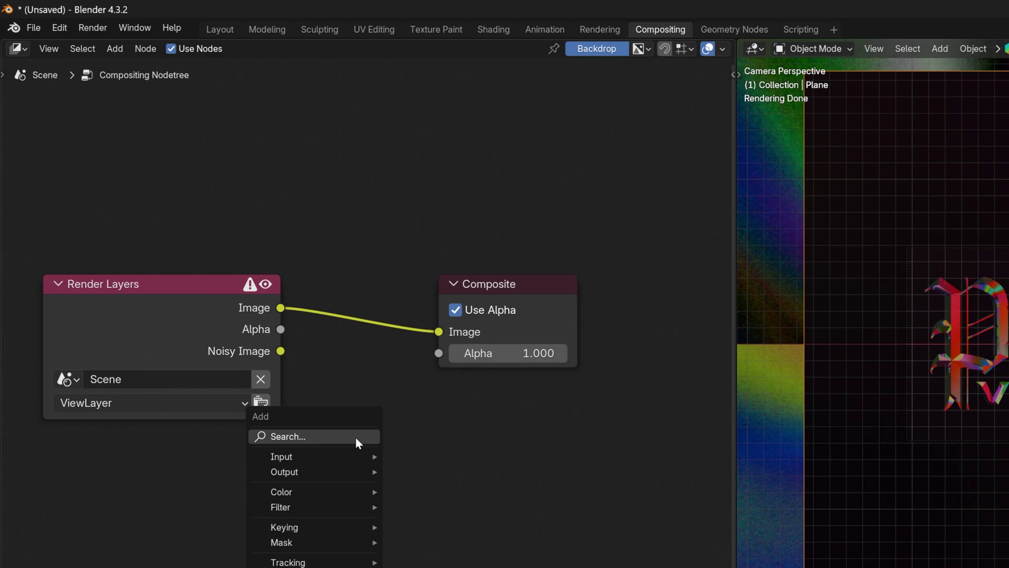
type("glare")
key("Return")
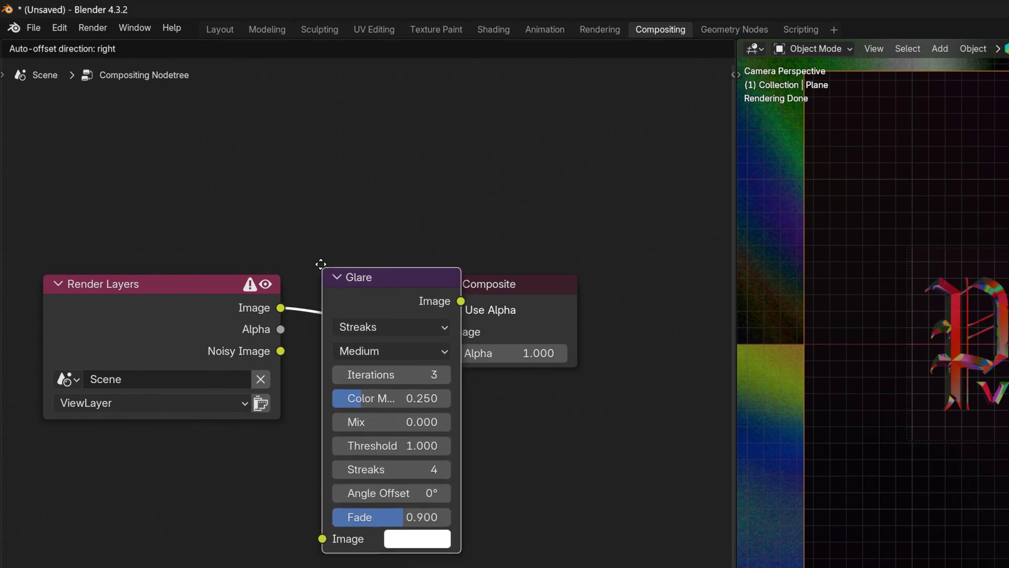
left_click(304, 249)
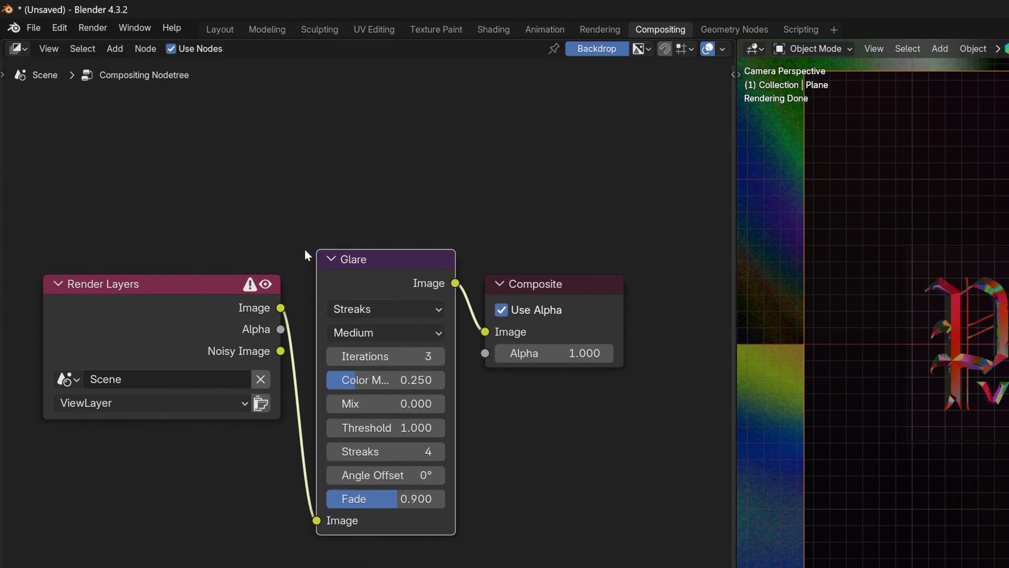
Step: Make the Glare node a Bloom with Mix -0.8, Threshold 0 and Size 7
left_click(363, 310)
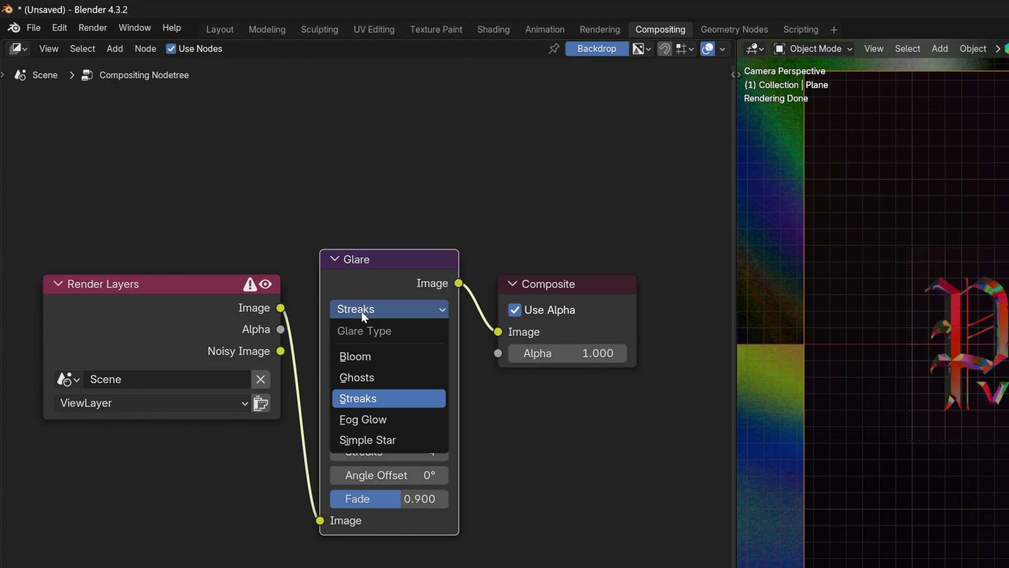
left_click(378, 357)
left_click(378, 357)
key("BackSpace")
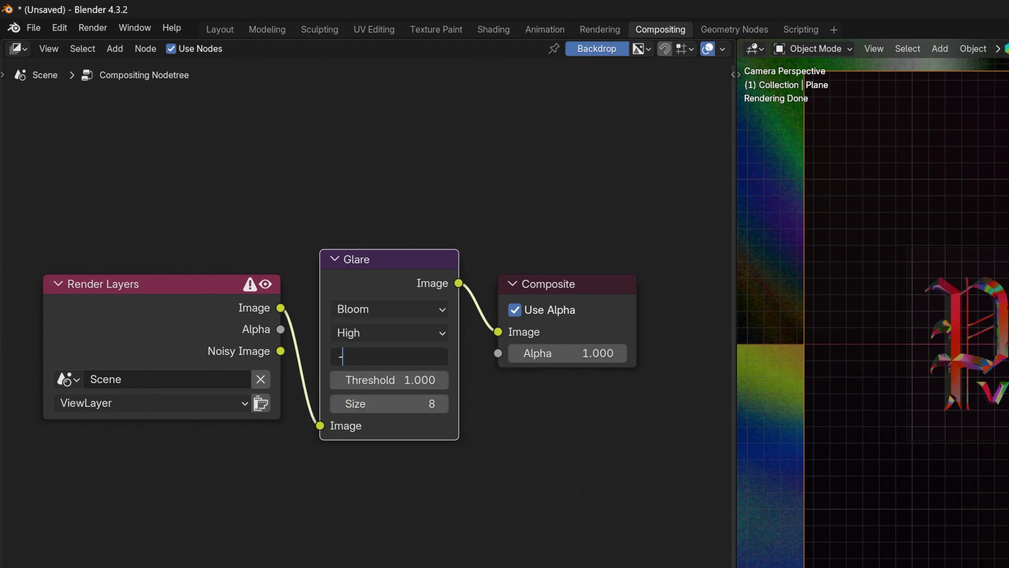
type("-0.8")
key("Return")
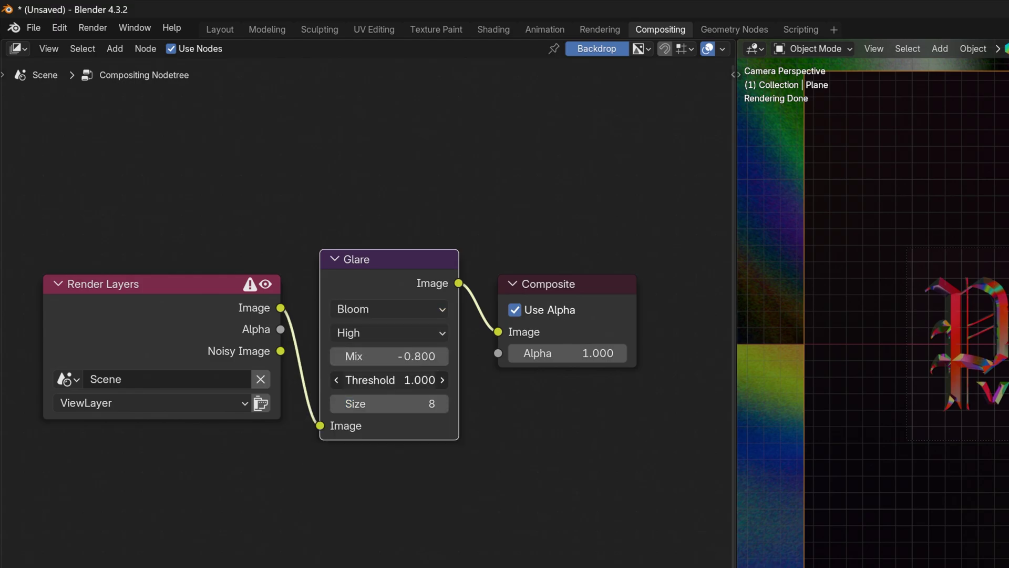
left_click(389, 380)
type("0")
key("Return")
left_click(410, 403)
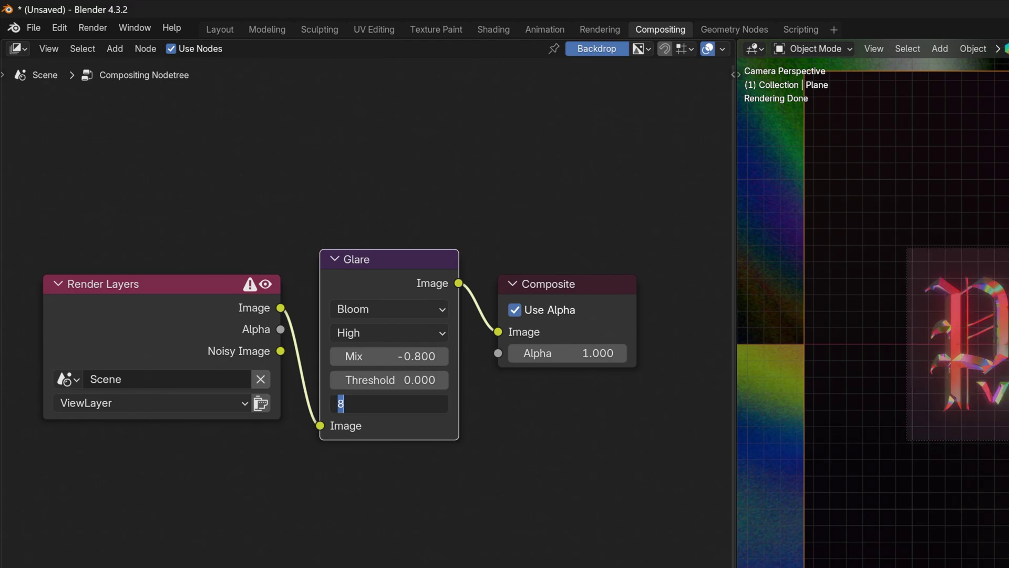
type("7")
key("Return")
Step: Move Composite further right and place a duplicate of the Bloom Glare on the link into it
scroll(483, 405, "down", 1)
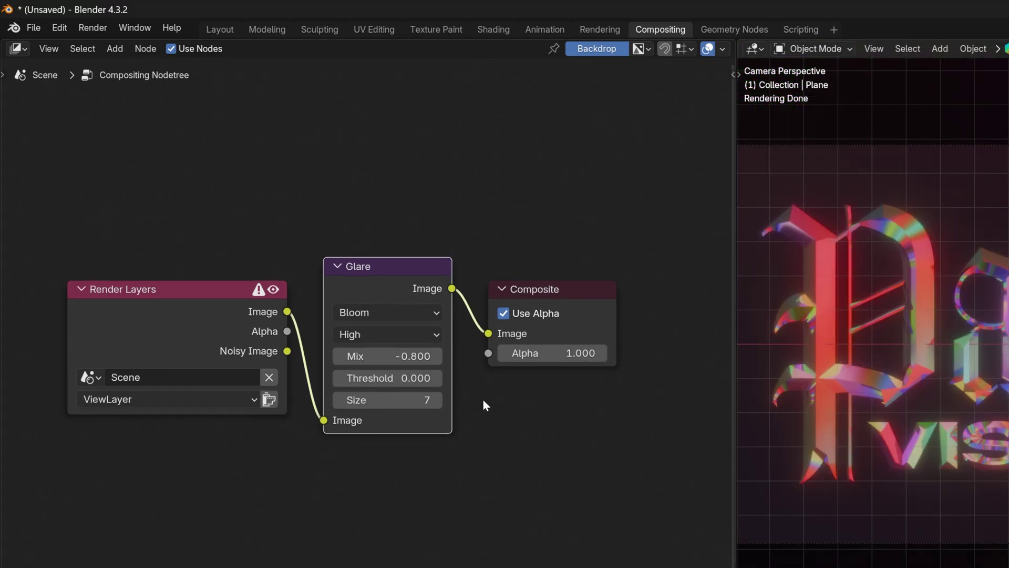
middle_click_drag(526, 414, 397, 390)
left_click_drag(396, 300, 631, 287)
left_click(228, 273)
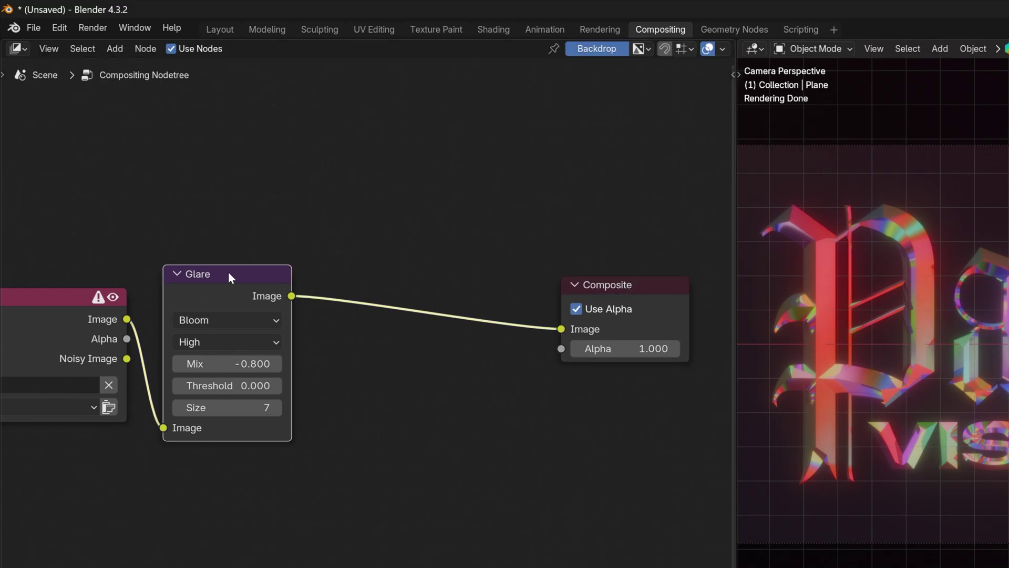
key("shift+d")
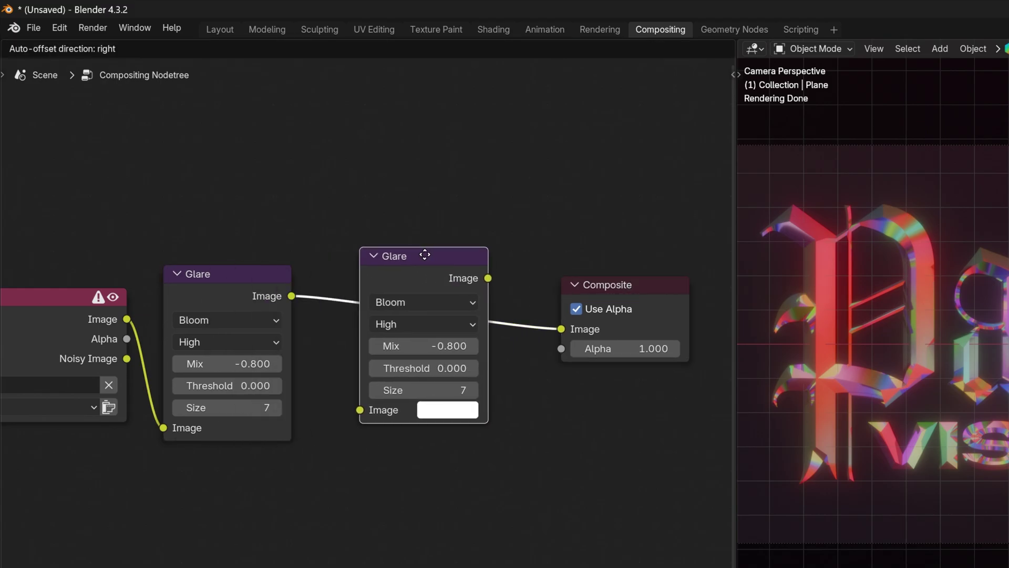
left_click(425, 255)
Step: Turn the copy into a low-quality Streaks glare with Mix 0 and start entering its threshold
left_click(433, 302)
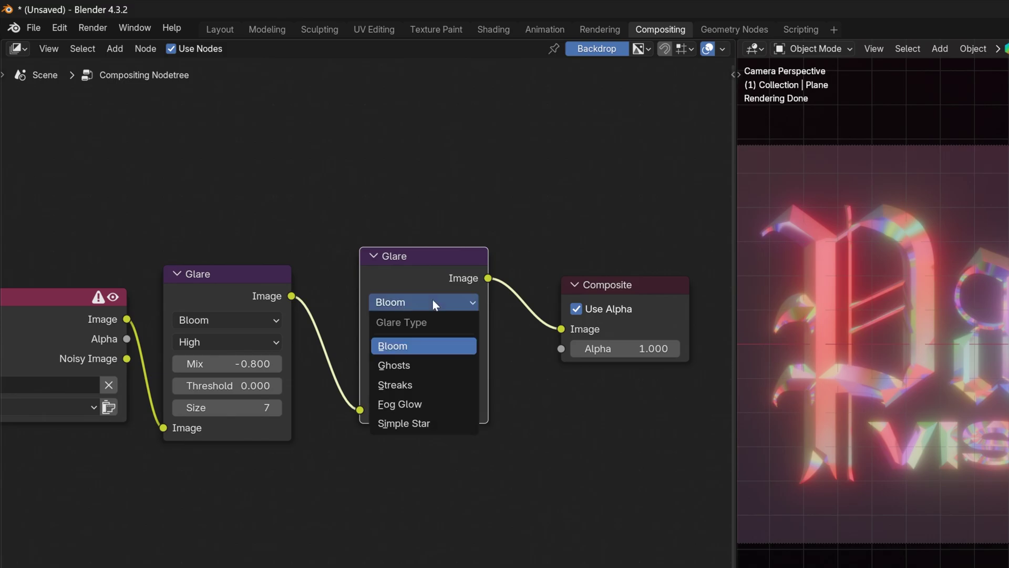
left_click(431, 386)
left_click(446, 325)
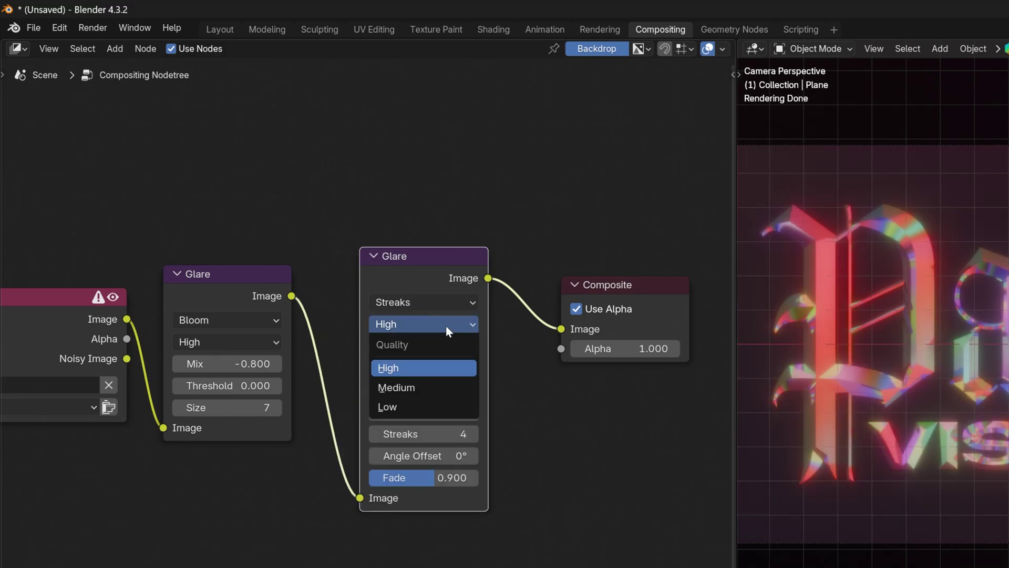
left_click(441, 405)
double_click(424, 390)
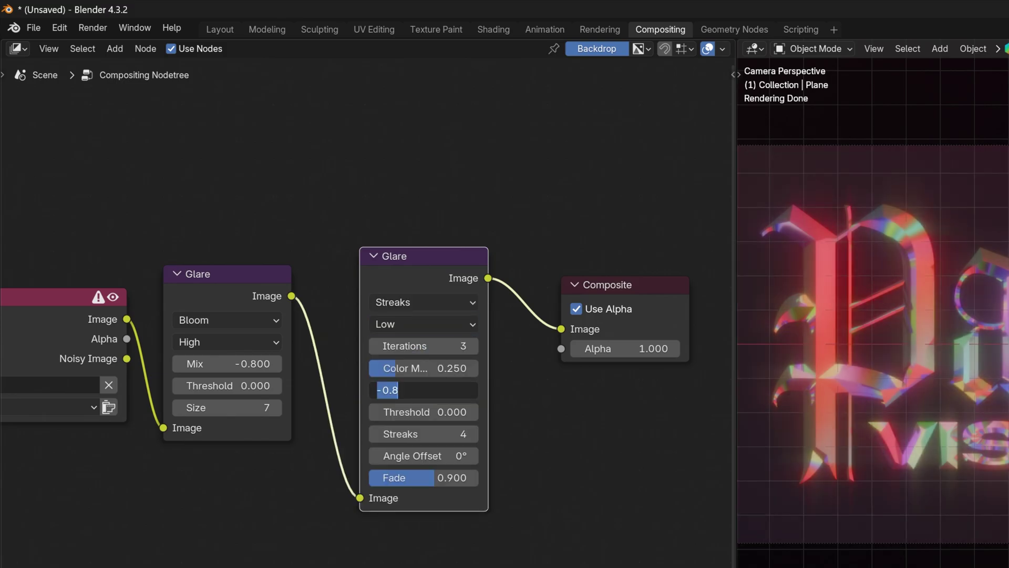
type("0")
key("Return")
left_click(423, 412)
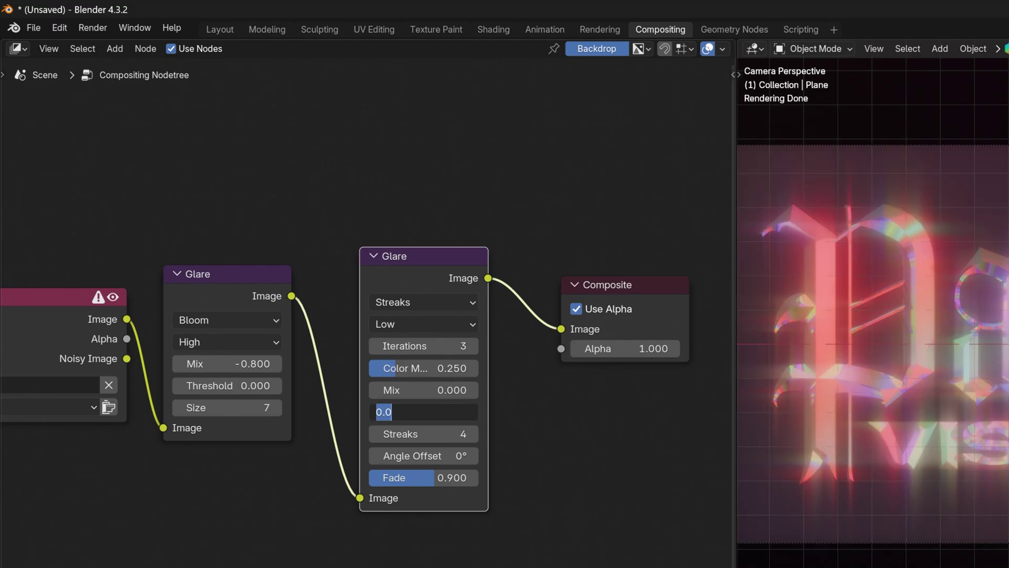
type("0.")
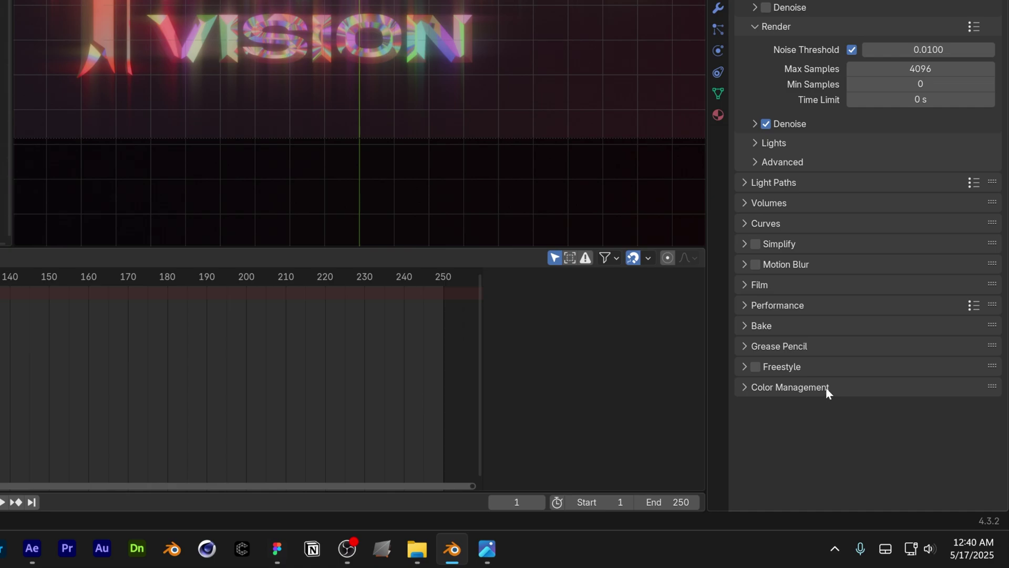
Step: In Render Properties, switch the Color Management View Transform from AgX to Khronos PBR Neutral
left_click(826, 388)
scroll(878, 315, "down", 3)
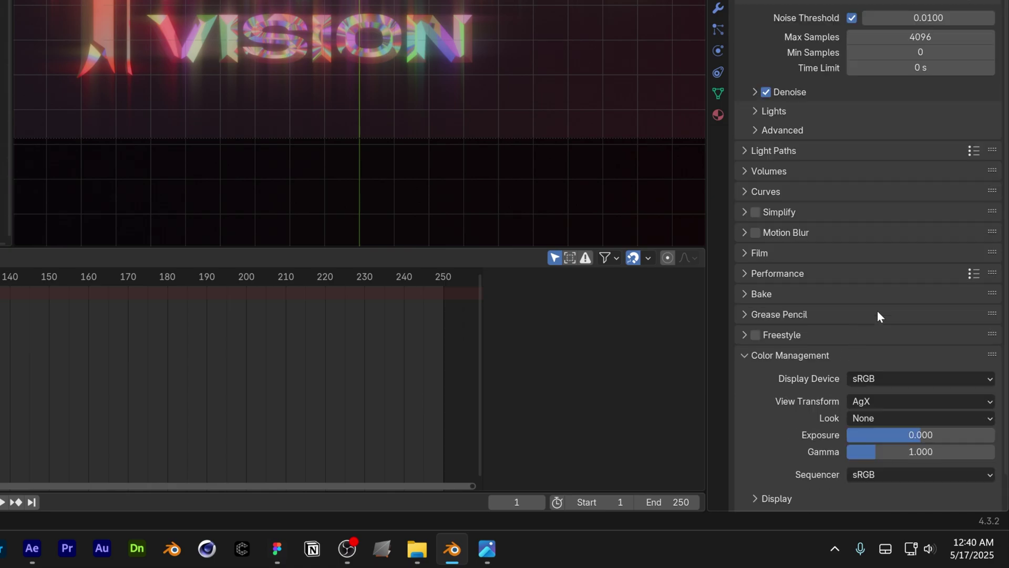
left_click(865, 367)
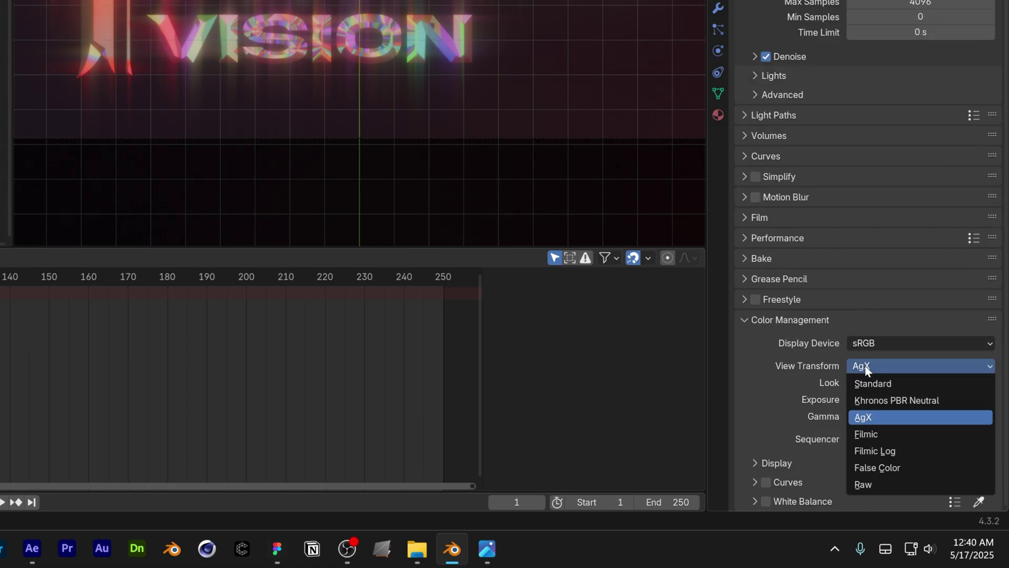
left_click(869, 401)
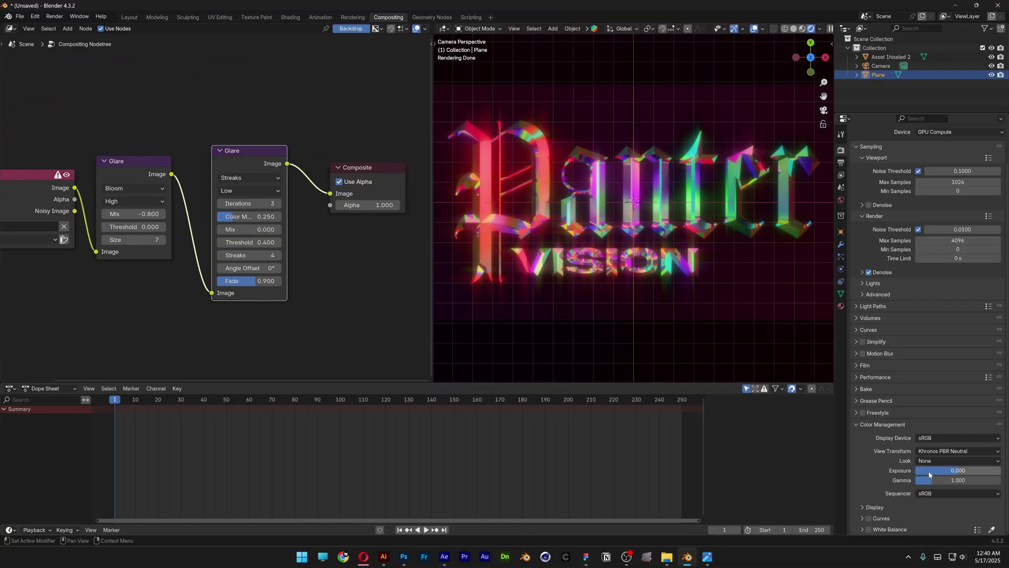